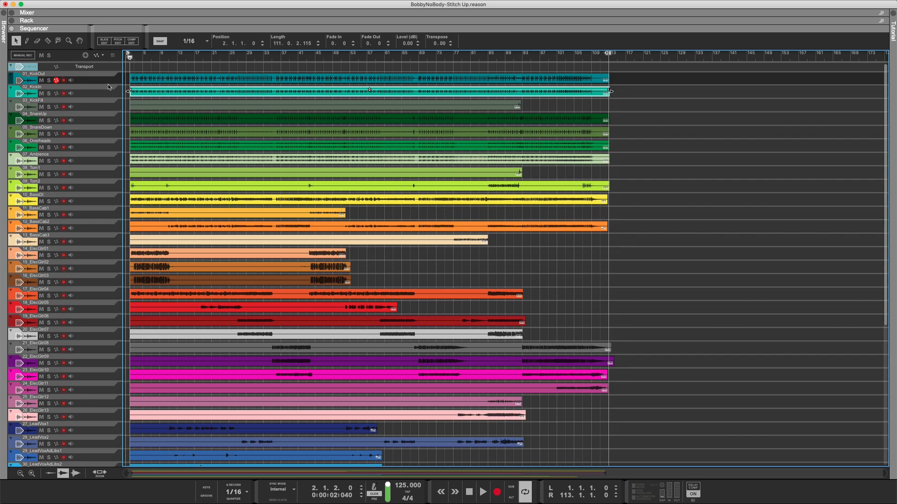
- Enlarge the 01_KickOut track's height and zoom in on the first hits at the start of its clip
left_click_drag(105, 83, 181, 156)
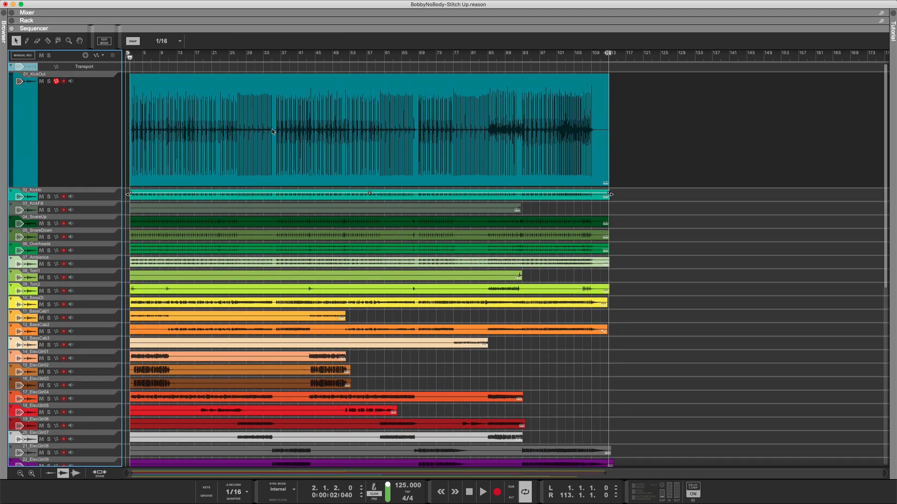
scroll(273, 132, "up", 10)
scroll(273, 132, "right", 5)
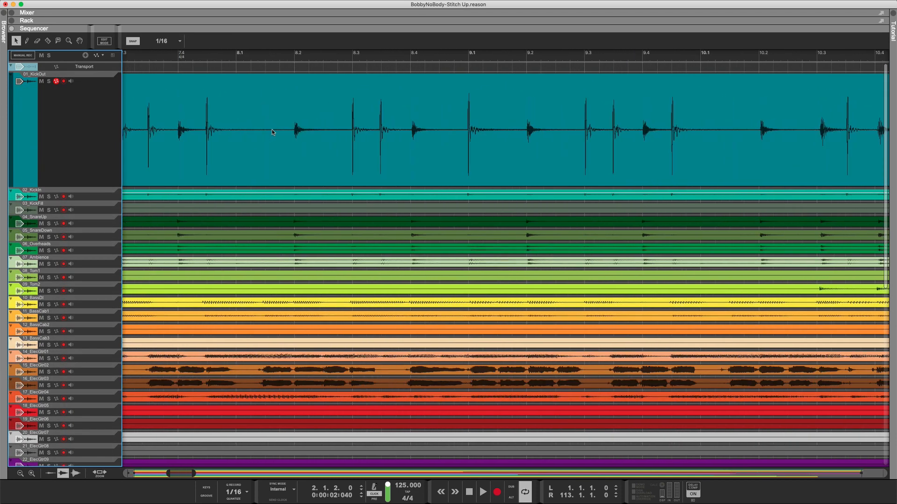
scroll(274, 132, "left", 5)
scroll(273, 132, "left", 10)
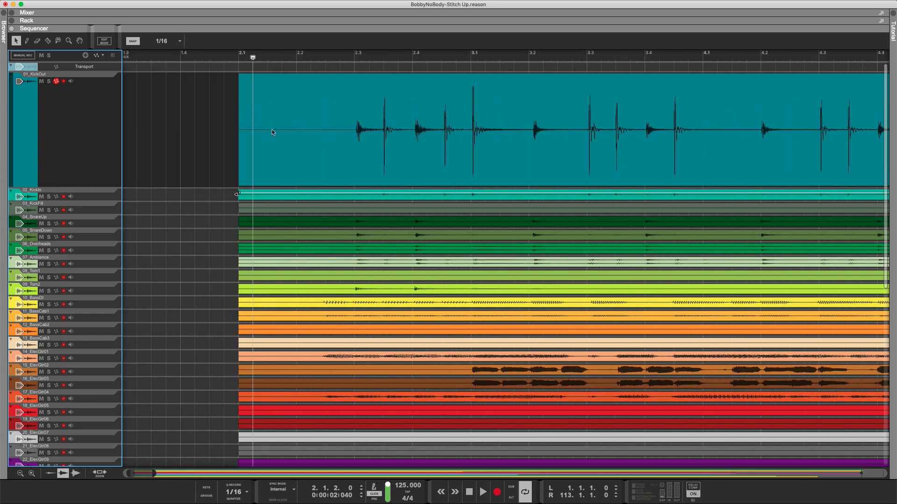
scroll(273, 133, "right", 3)
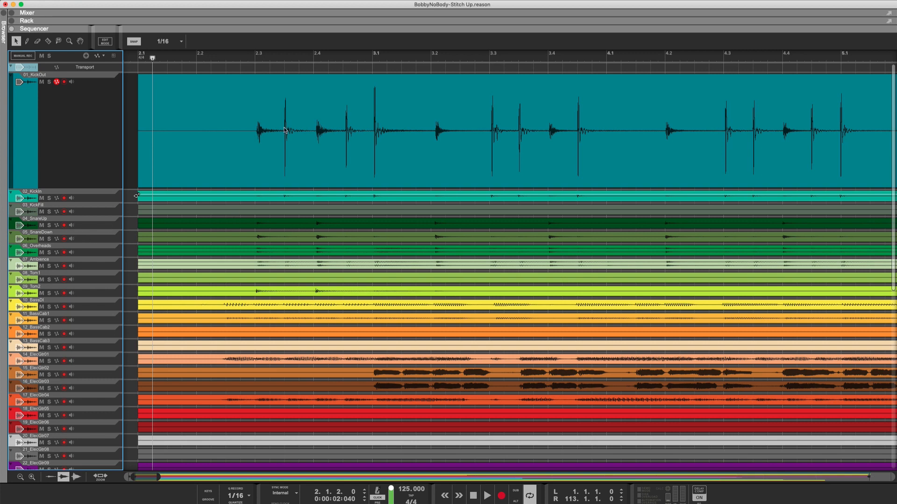
- Solo the 01_KickOut track and play back its opening bars to hear the kick with its bleed
left_click(49, 82)
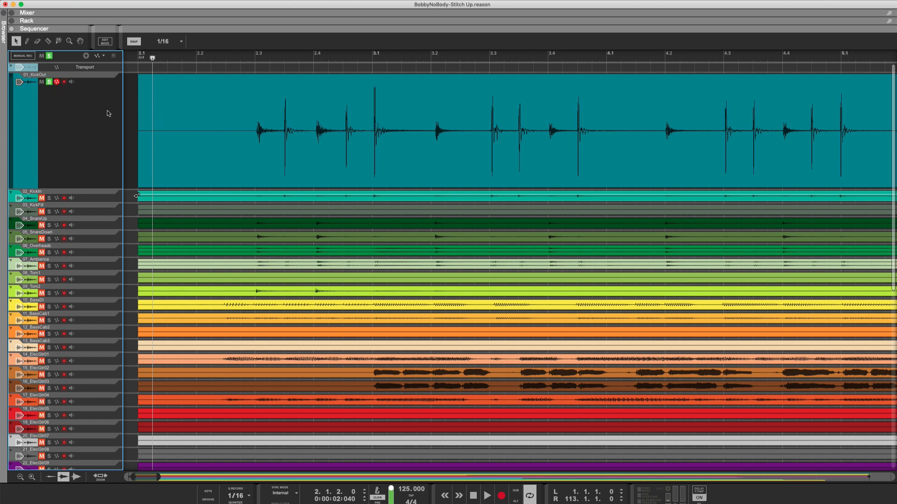
key("space")
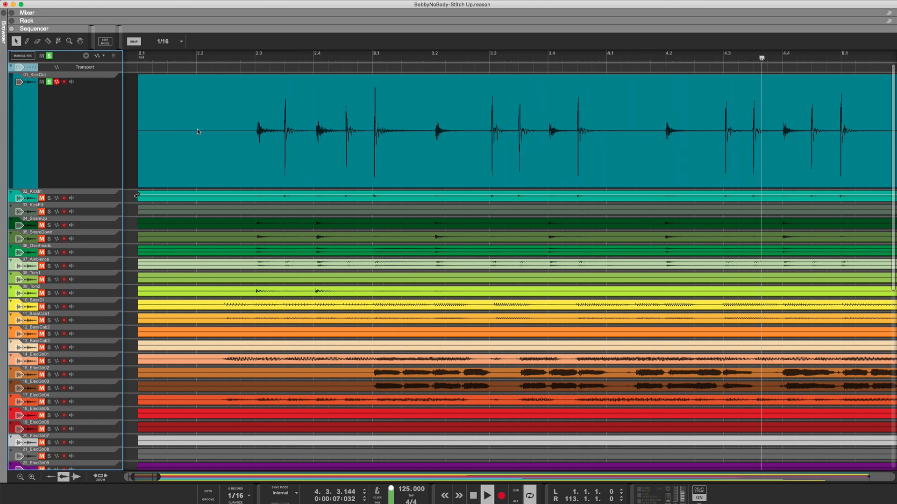
key("space")
key("space")
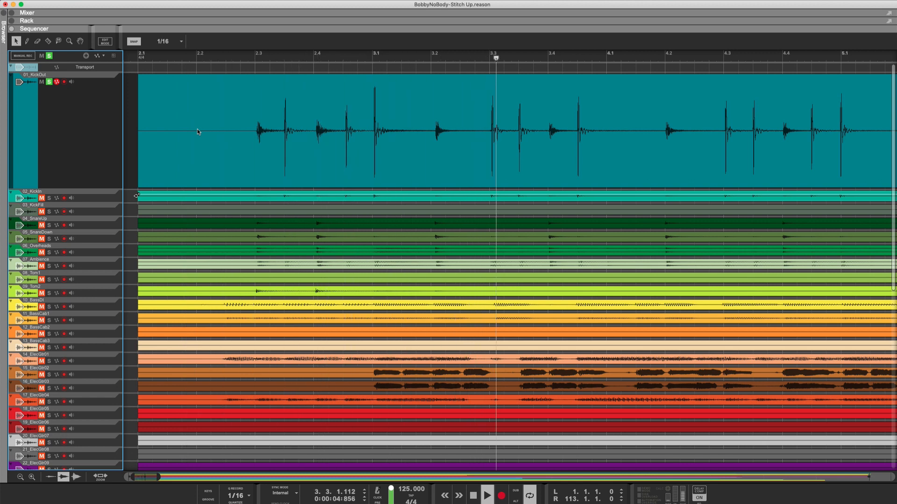
key("space")
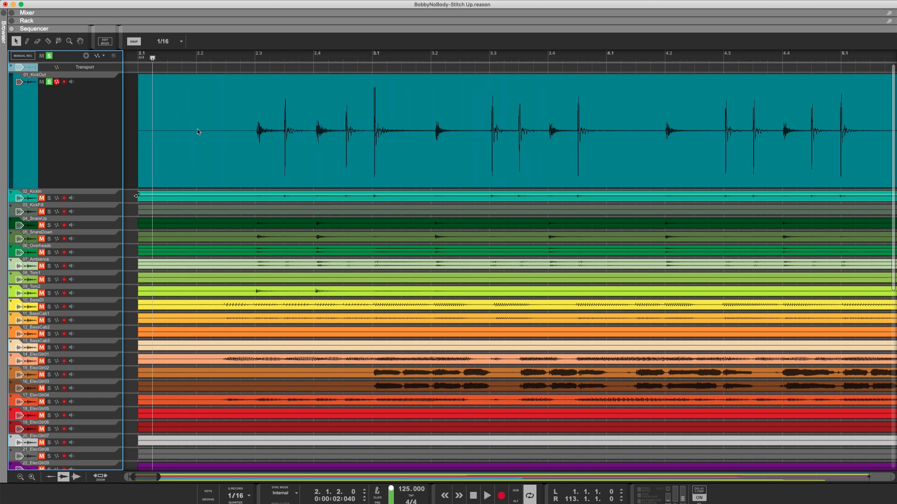
- Open the 01_KickOut clip in slice editing and audition the kick slice at 3.1 repeatedly
double_click(409, 141)
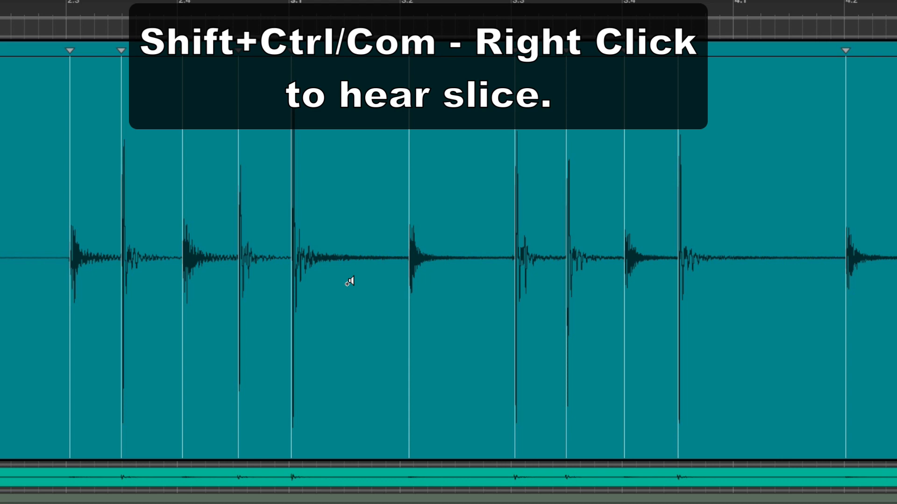
right_click(350, 282, "ctrl+shift")
right_click(350, 282, "ctrl+shift")
right_click(350, 281, "ctrl+shift")
right_click(350, 281, "ctrl+shift")
- Audition the 01_KickOut slices between 2.3 and 2.4, at 3.1 and between 3.4 and 4.1 for comparison
right_click(162, 301, "ctrl+shift")
right_click(162, 301, "ctrl+shift")
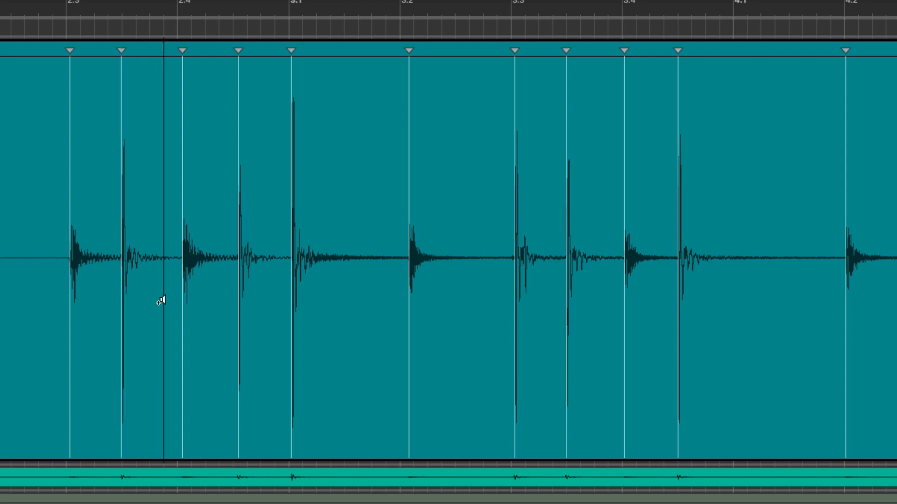
right_click(161, 301, "ctrl+shift")
right_click(161, 301, "ctrl+shift")
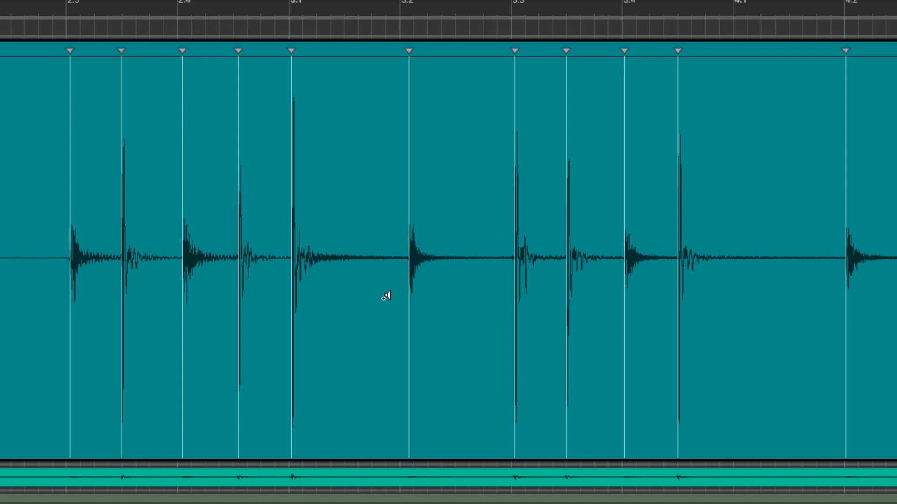
left_click(355, 295)
left_click(356, 295)
left_click(740, 297)
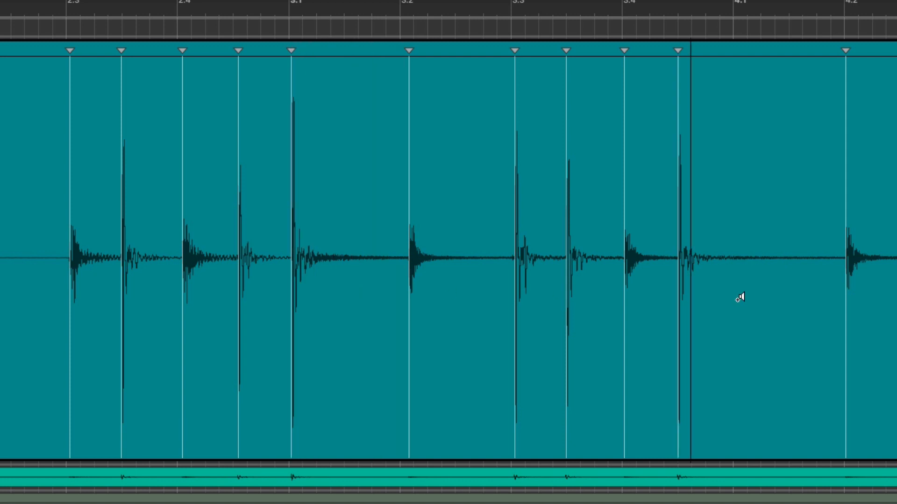
left_click(740, 298)
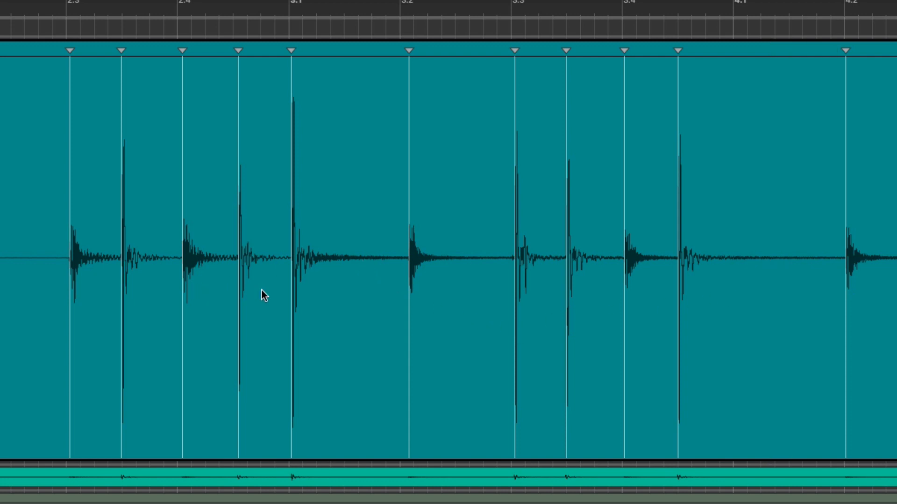
- Select the 02_KickIn clip and enlarge its track height
left_click(344, 272)
scroll(377, 374, "down", 2)
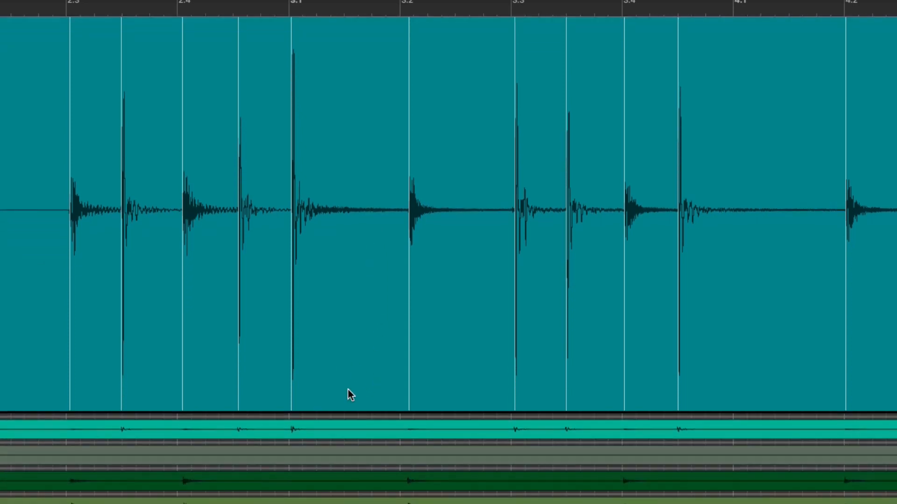
left_click(354, 423)
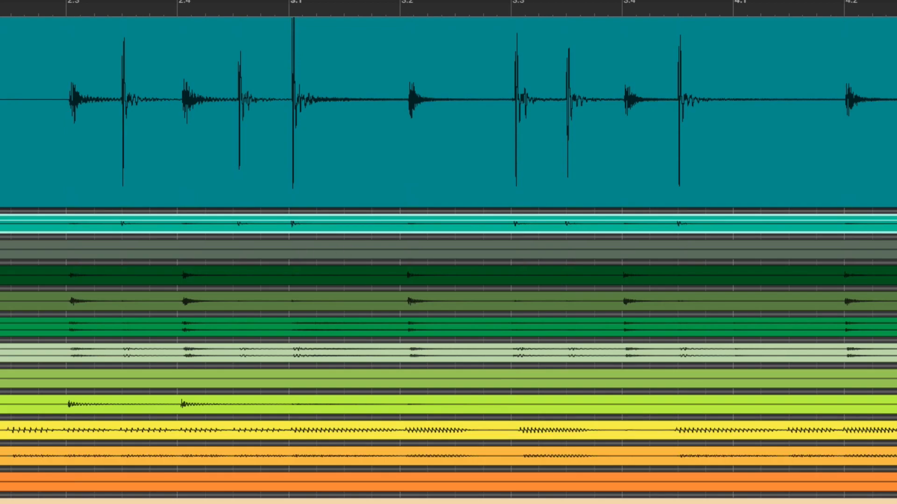
left_click_drag(0, 237, 1, 431)
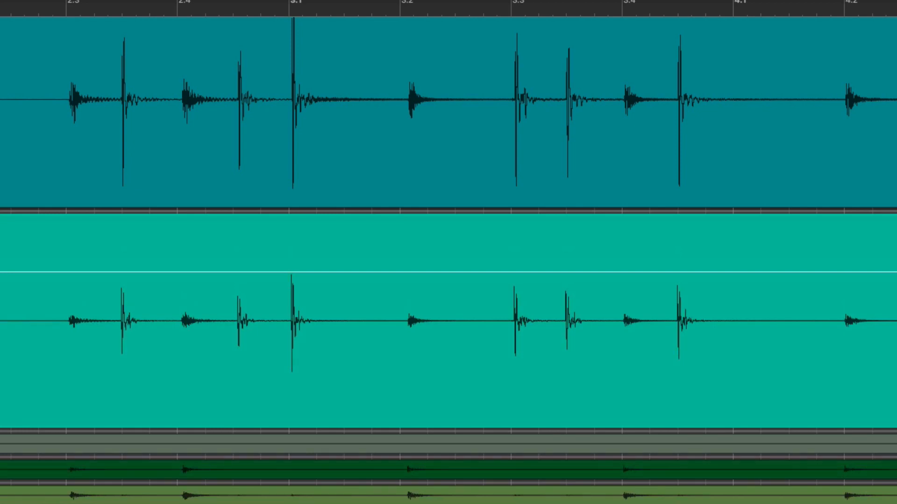
- Open the 02_KickIn clip in slice editing and audition the kick slices at 3.1 and between 3.4 and 4.1
double_click(388, 388)
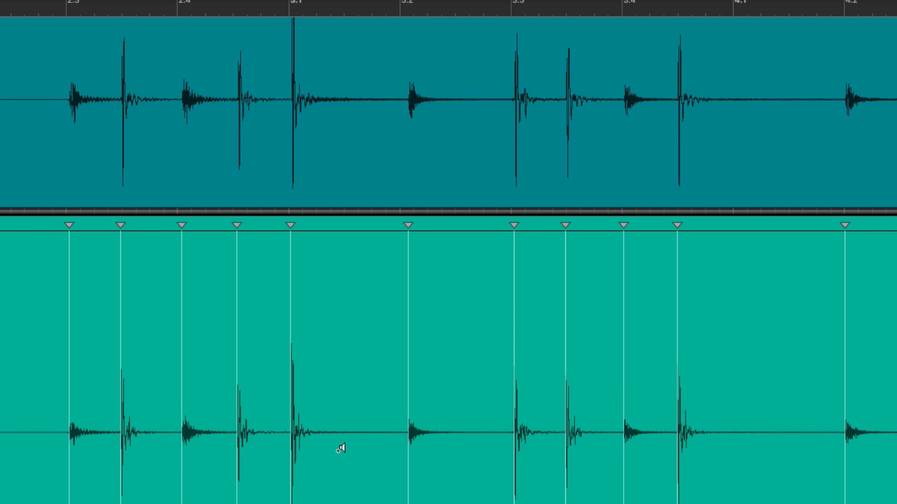
left_click(339, 449)
left_click(340, 449)
left_click(764, 457)
left_click(764, 457)
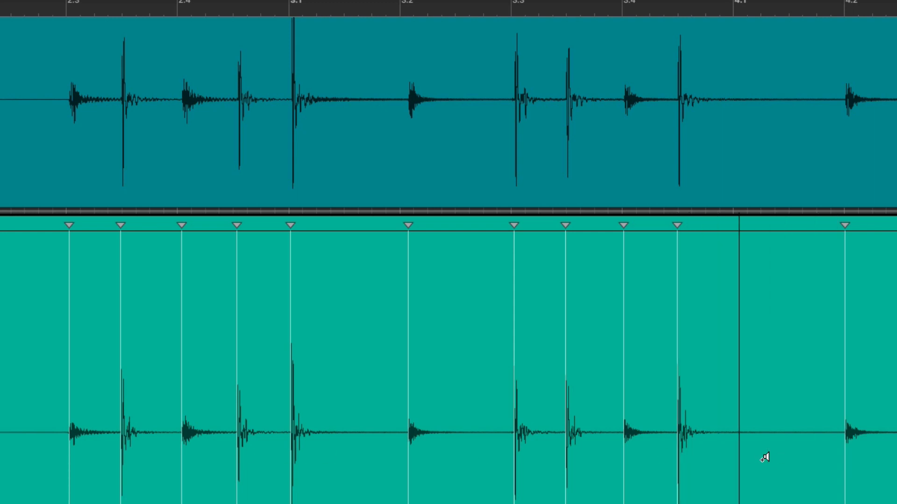
left_click(765, 457)
left_click(764, 457)
left_click(764, 457)
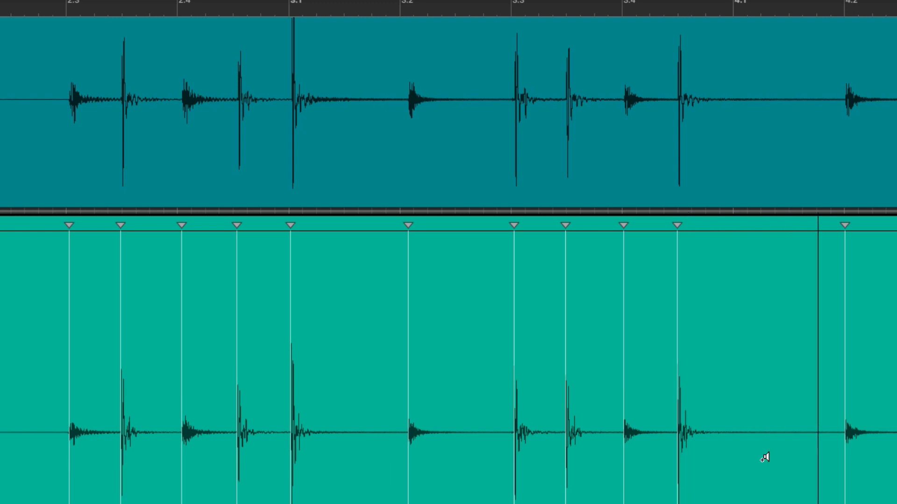
- Compare the 02_KickIn slice at 3.1 with the one between 2.3 and 2.4 by auditioning both several times
left_click(346, 450)
left_click(346, 451)
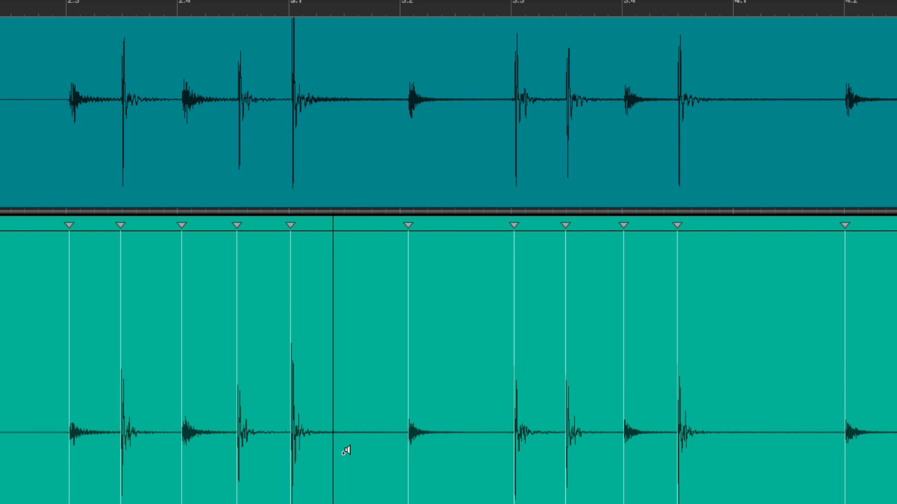
left_click(141, 463)
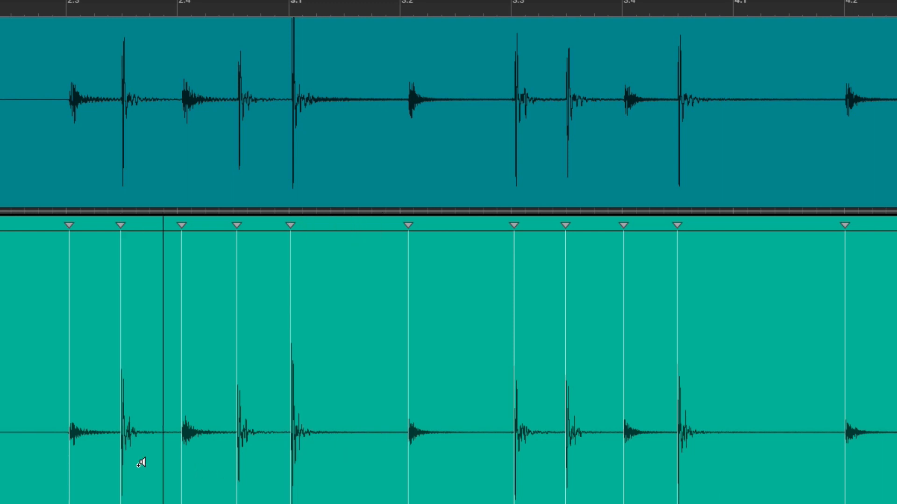
left_click(141, 462)
left_click(140, 463)
left_click(140, 463)
left_click(141, 462)
left_click(356, 461)
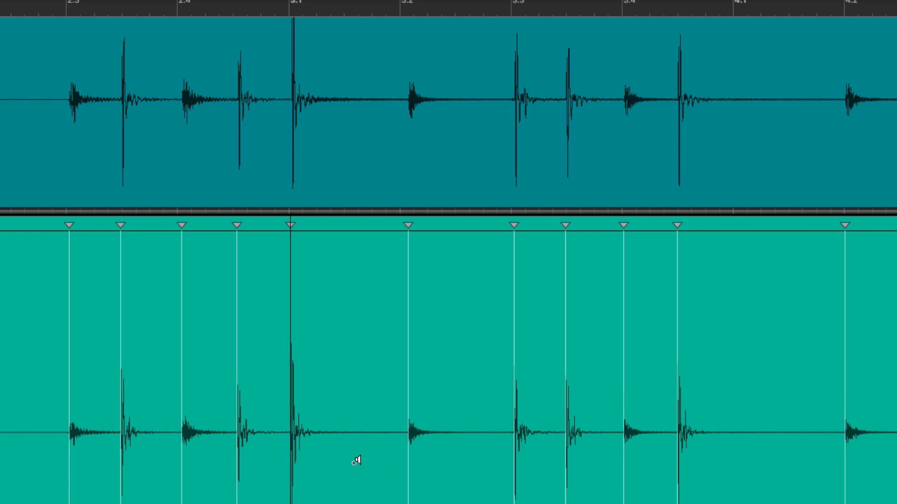
left_click(356, 461)
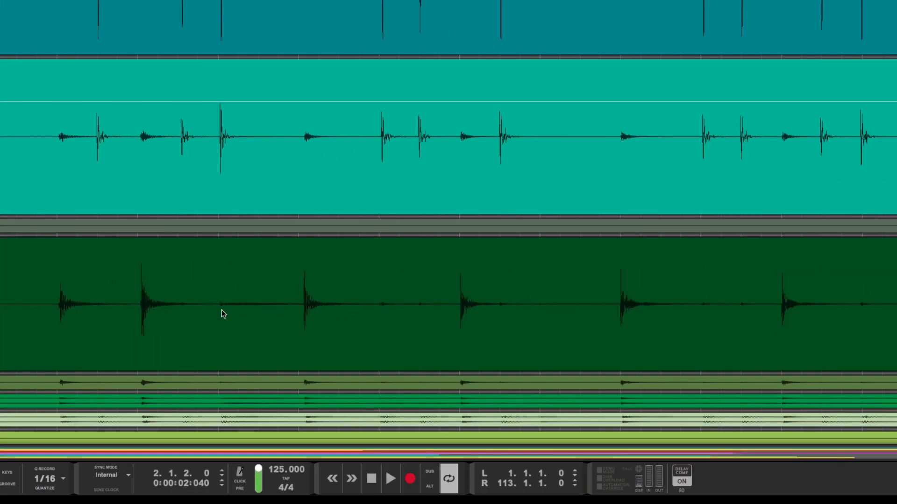
- Play back the opening bars of the 04_SnareUp track and open its clip in slice editing
key("space")
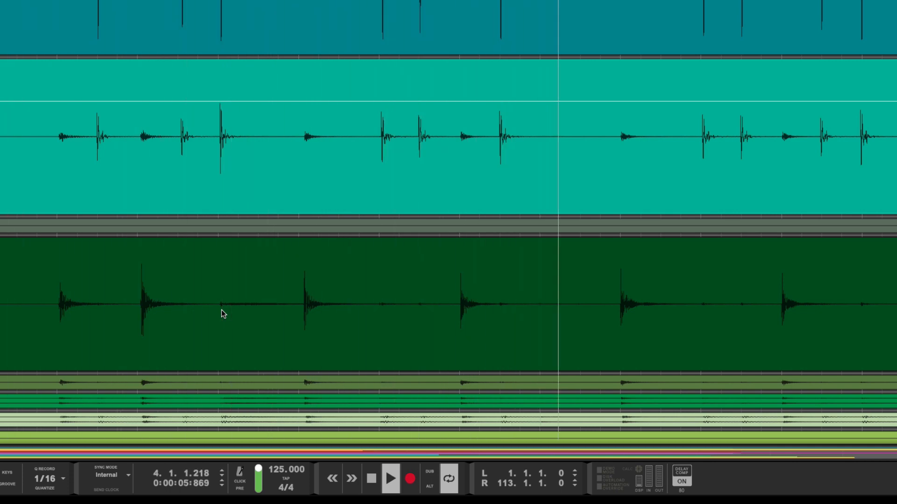
key("space")
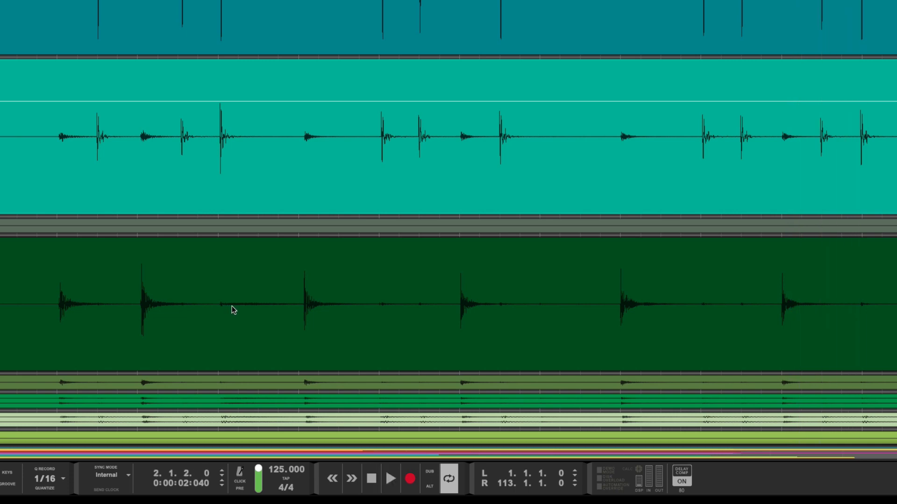
double_click(242, 306)
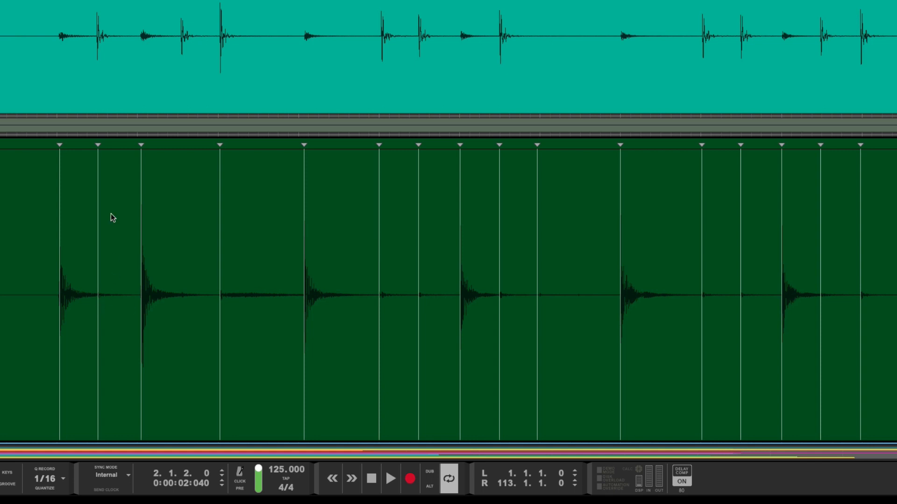
- Delete the 04_SnareUp slice markers between 2.3 and 2.4 and between 3.4 and 4.1, right after the first and fourth snare hits
left_click(98, 145)
key("Delete")
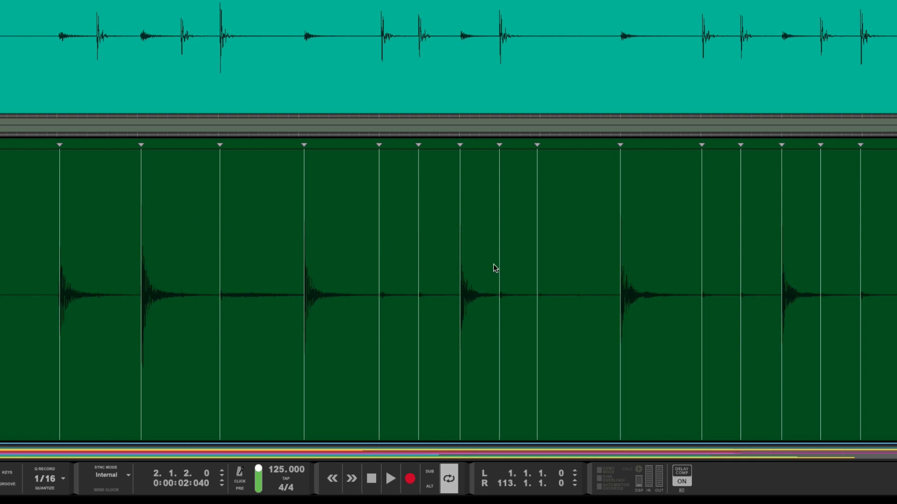
left_click(499, 145)
key("Delete")
- Audition the snare slices at 4.2 and 2.4 in the 04_SnareUp clip
left_click(652, 313)
left_click(652, 312)
left_click(172, 316)
left_click(171, 315)
- Audition two snare slices further along the 04_SnareUp clip, repeating the second one to judge its sound
scroll(502, 344, "right", 12)
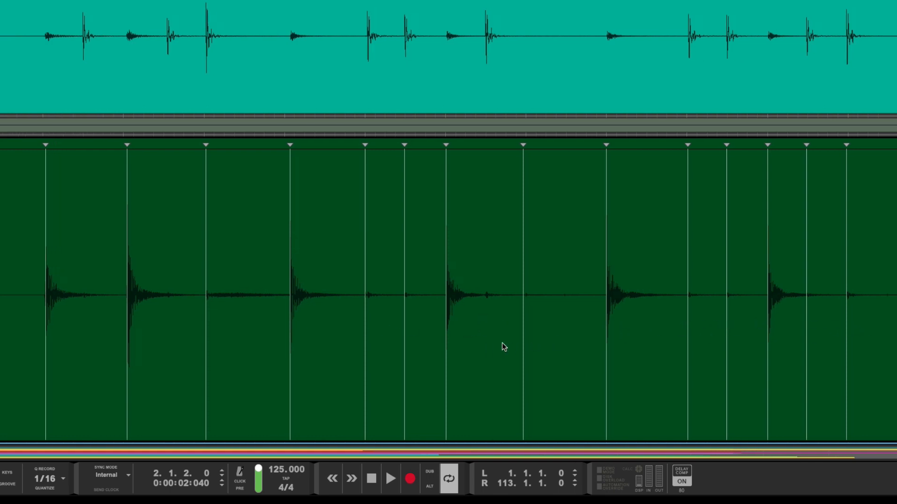
scroll(503, 344, "right", 2)
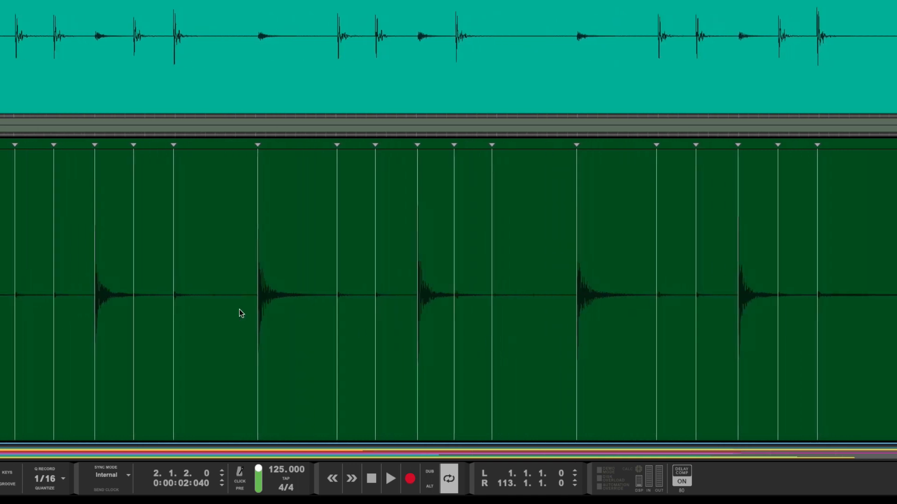
left_click(305, 310)
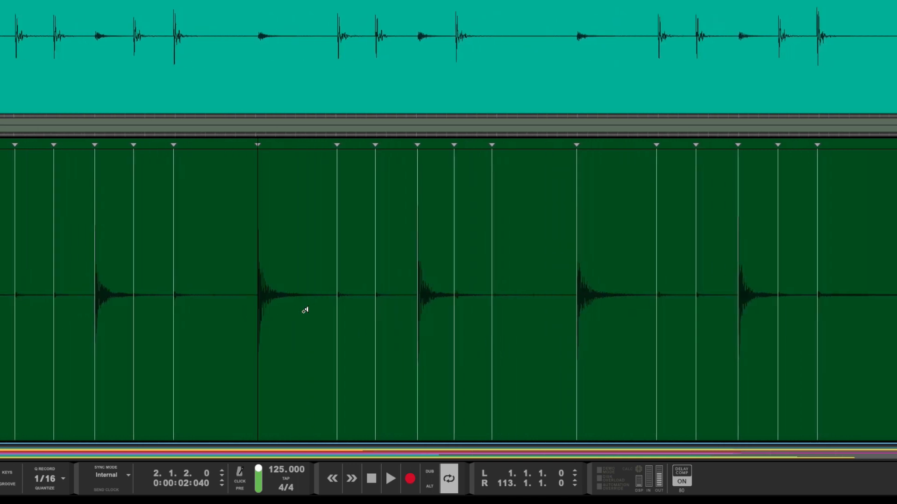
left_click(629, 333)
left_click(628, 333)
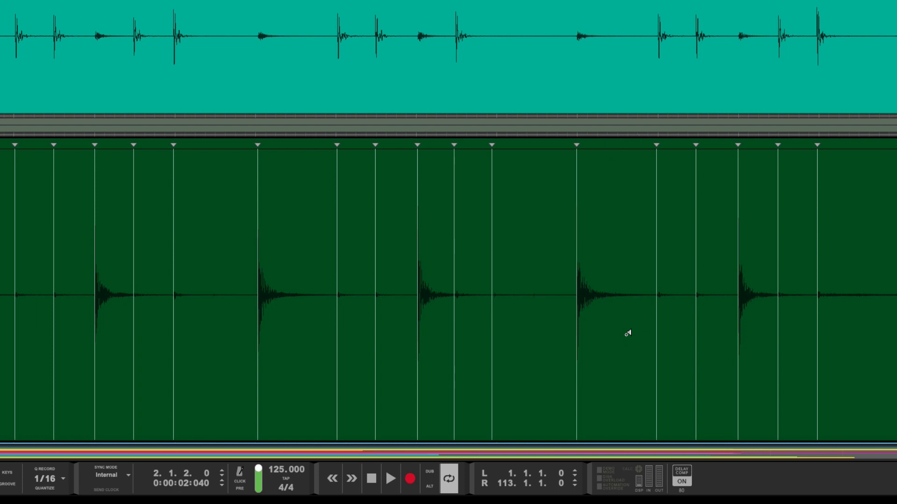
left_click(628, 333)
left_click(629, 333)
left_click(628, 333)
- Switch the solo from the 04_SnareUp track to the 05_SnareDown track
scroll(353, 311, "down", 2)
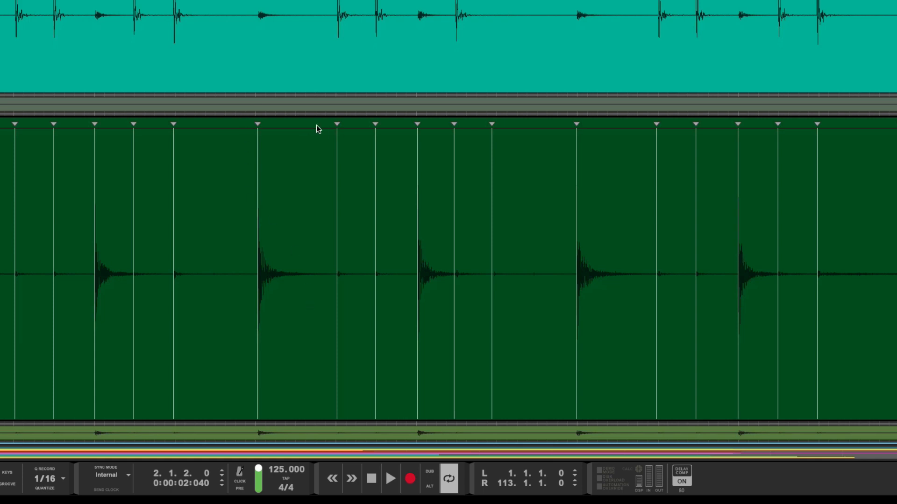
scroll(317, 127, "up", 1)
scroll(317, 126, "up", 3)
scroll(317, 125, "down", 15)
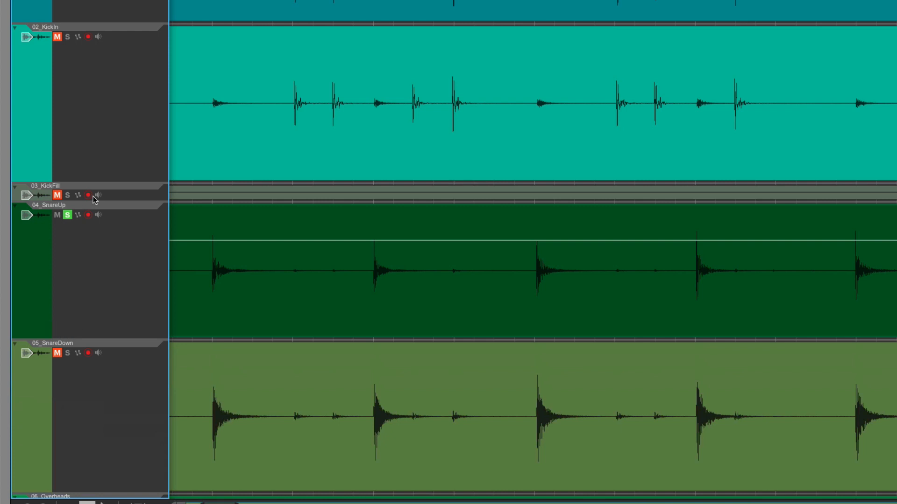
left_click(67, 216)
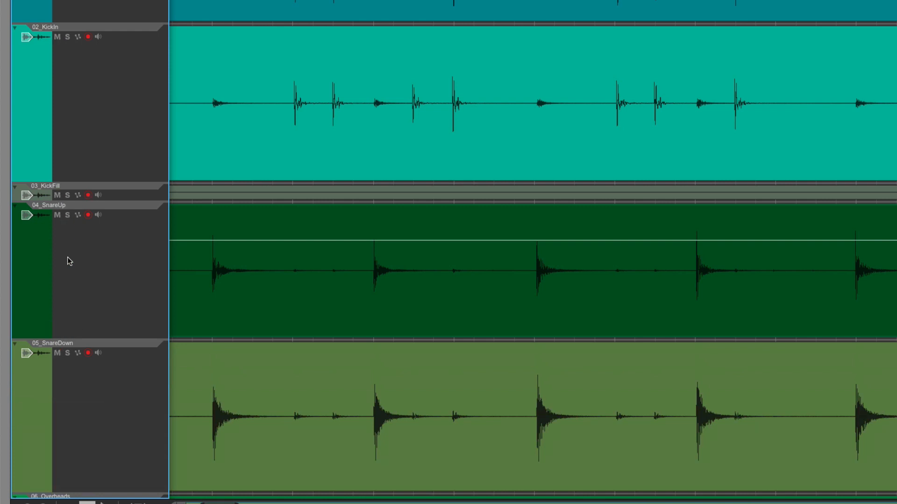
left_click(68, 354)
scroll(395, 299, "down", 4)
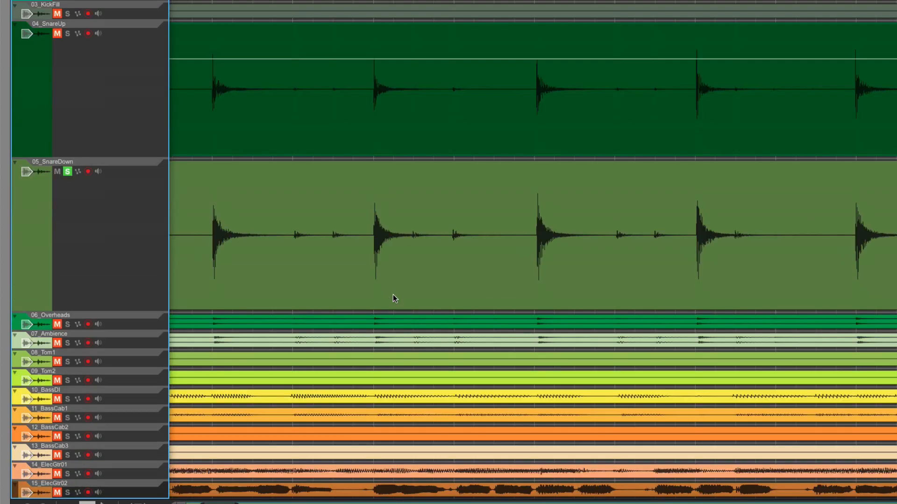
- Play back the soloed 05_SnareDown track and reduce the height of the 01_KickOut track
key("space")
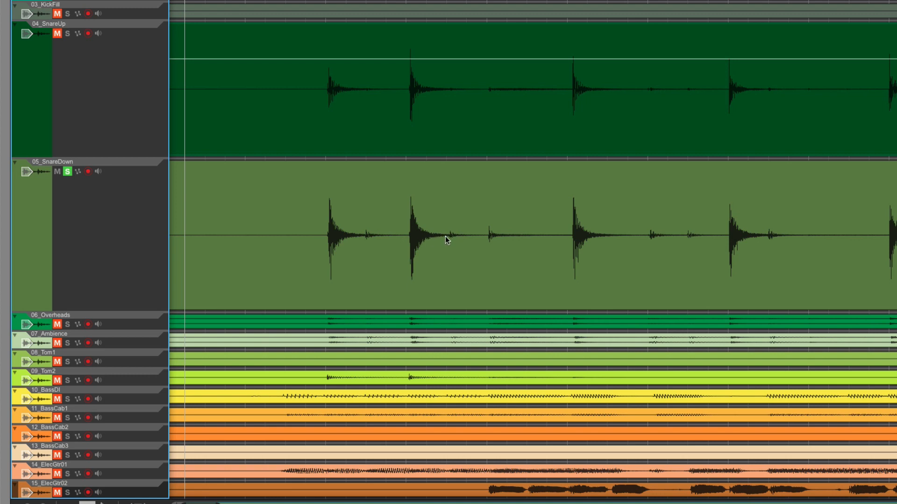
scroll(571, 245, "up", 5)
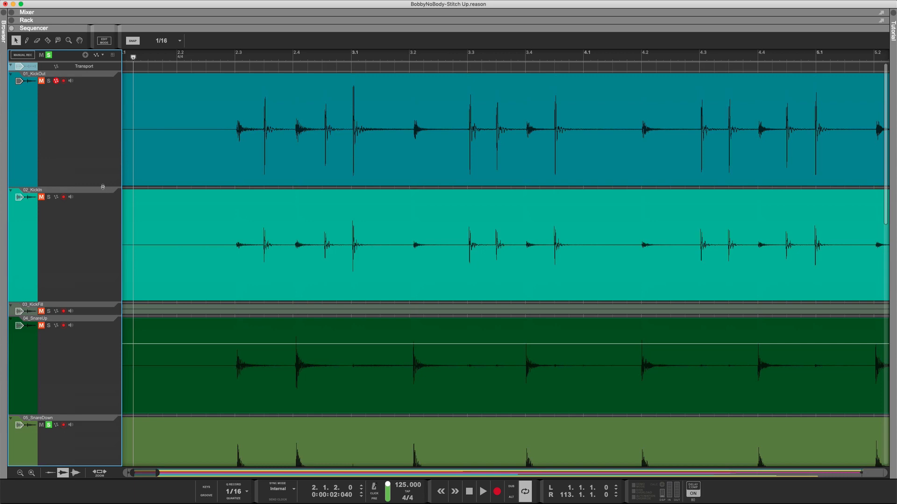
left_click_drag(102, 187, 108, 127)
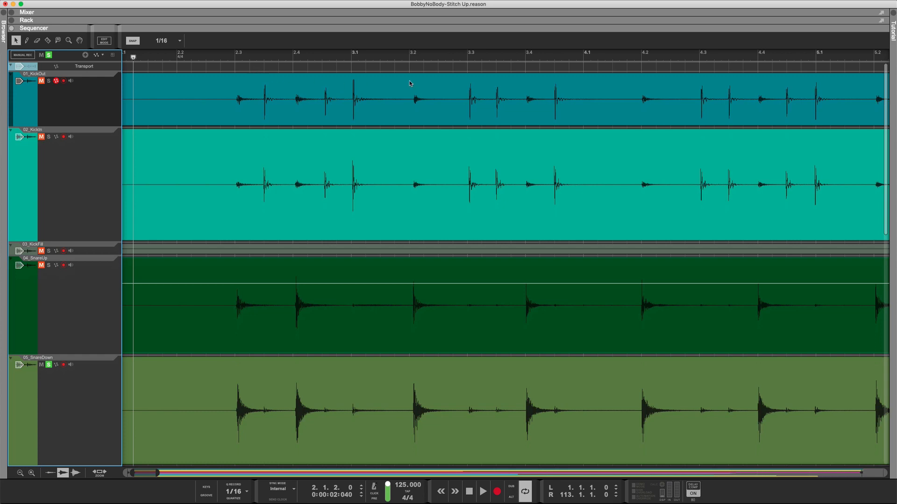
- Open the 01_KickOut clip for slice editing and set the snap value to 1/16
double_click(429, 99)
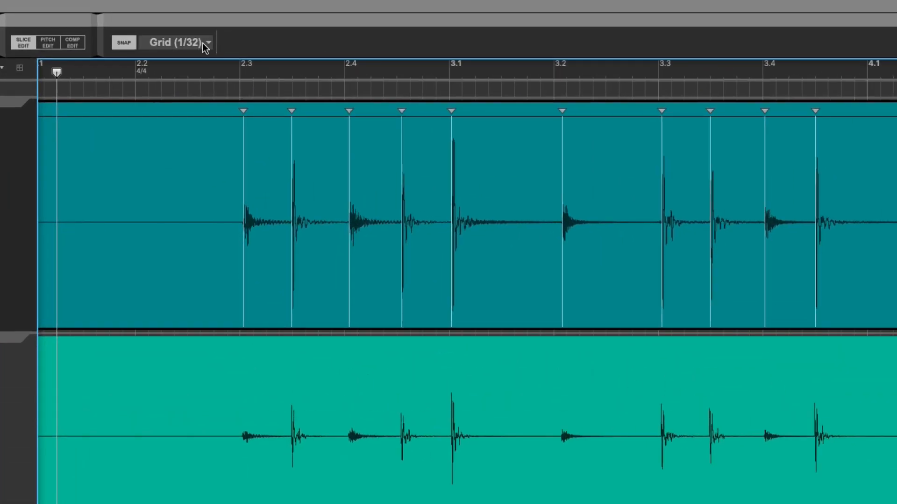
left_click(212, 41)
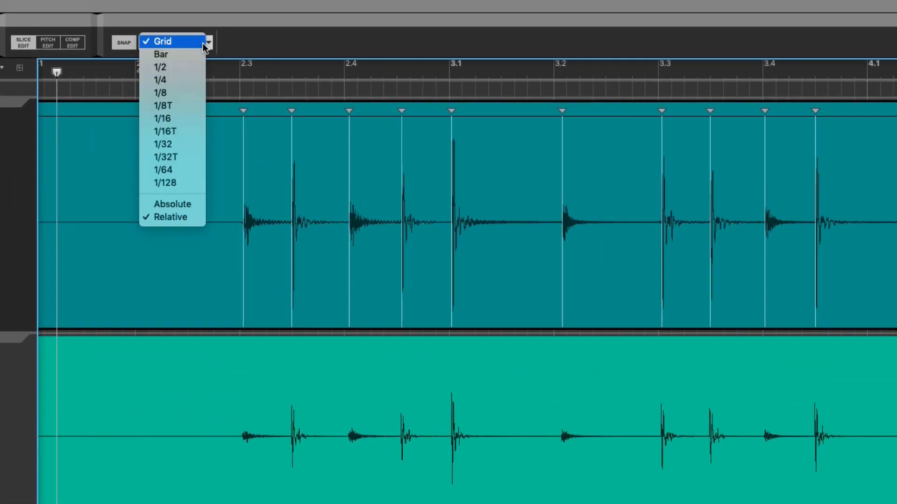
left_click(179, 119)
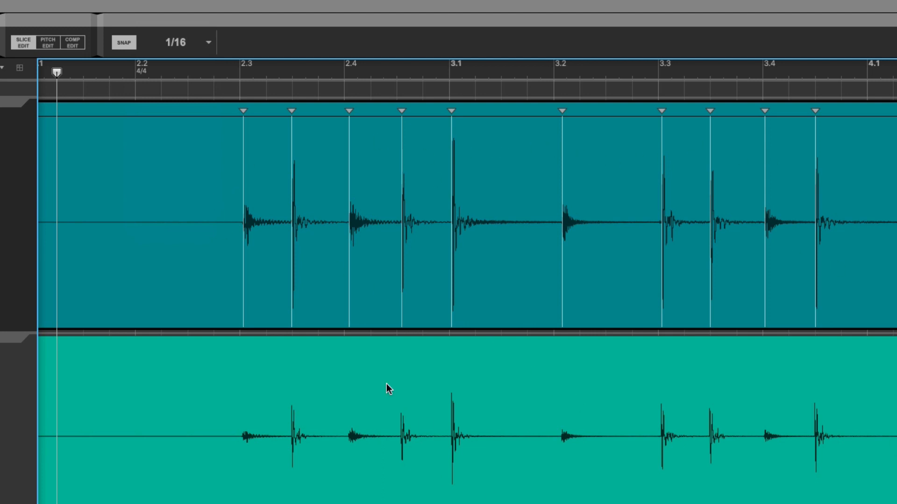
left_click(208, 44)
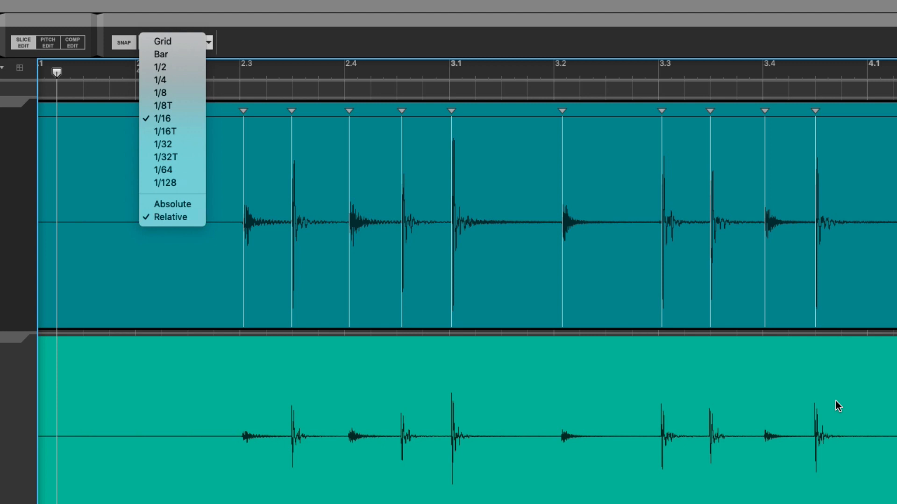
left_click(137, 401)
left_click(138, 402)
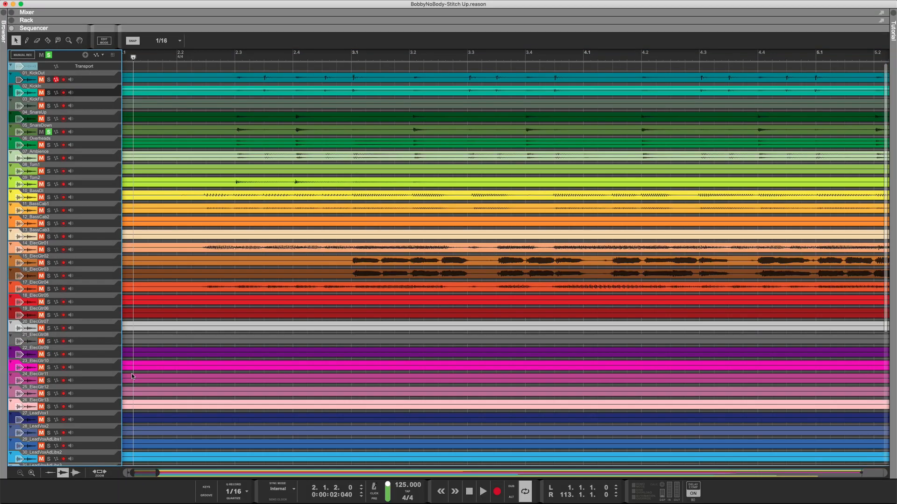
- Select every audio clip across the whole song and quantize them all to the 1/16 grid
scroll(244, 312, "down", 5)
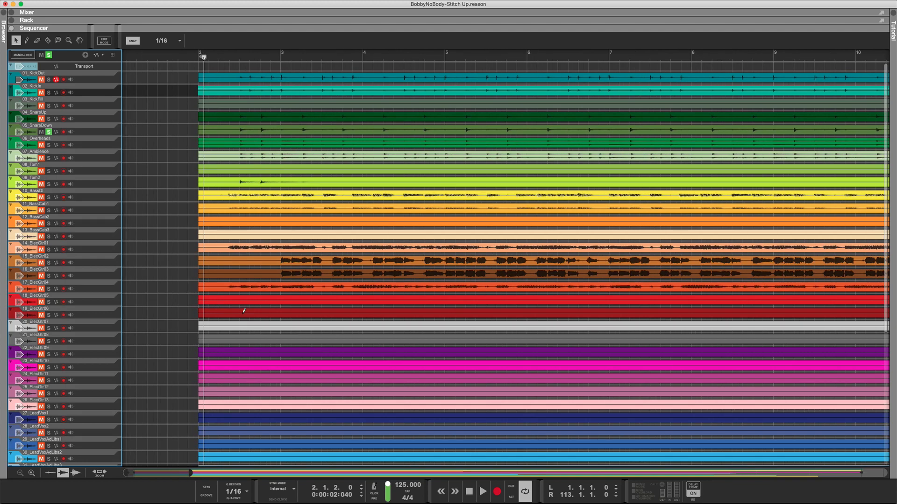
scroll(243, 311, "down", 10)
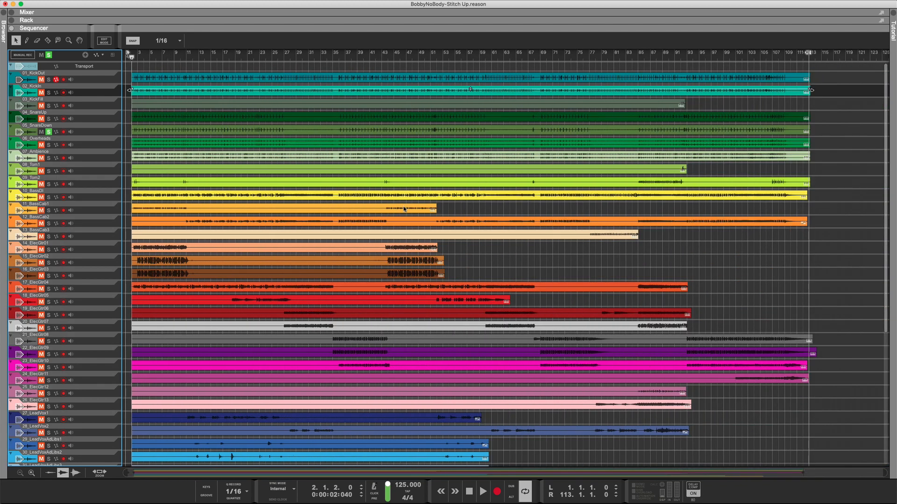
scroll(402, 206, "down", 5)
scroll(403, 206, "up", 5)
left_click(324, 182)
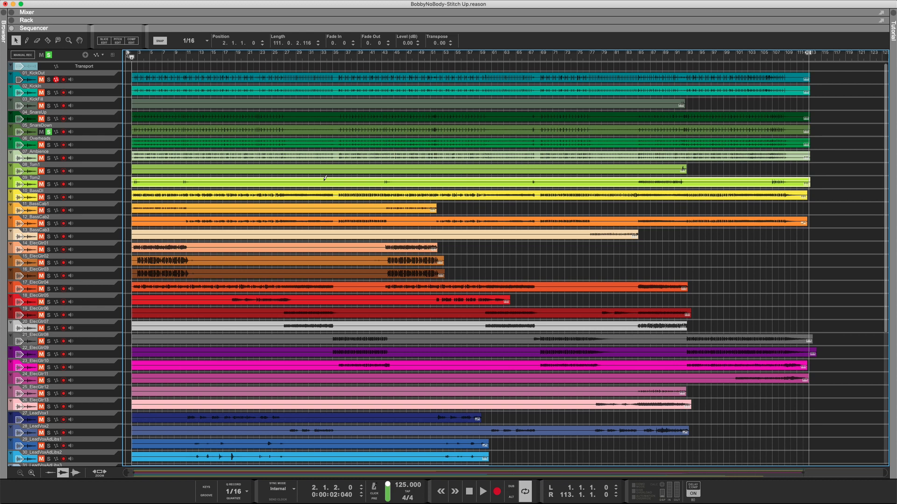
key("super+a")
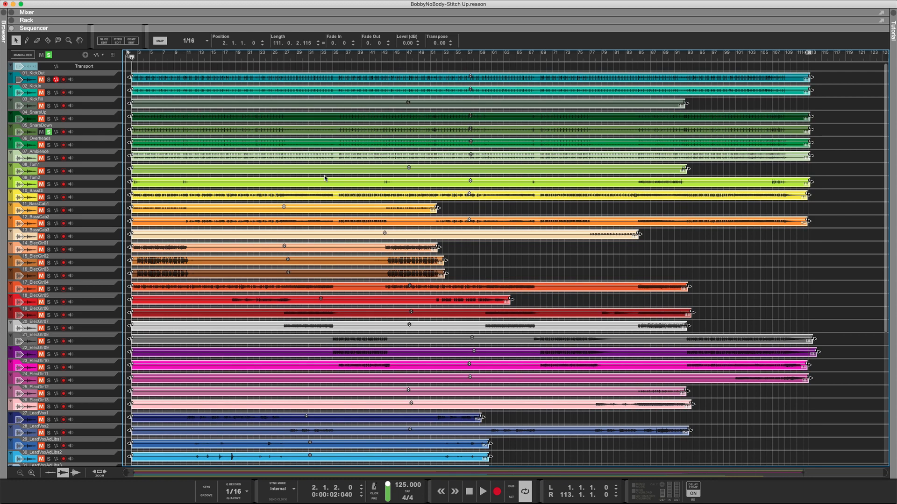
left_click(189, 42)
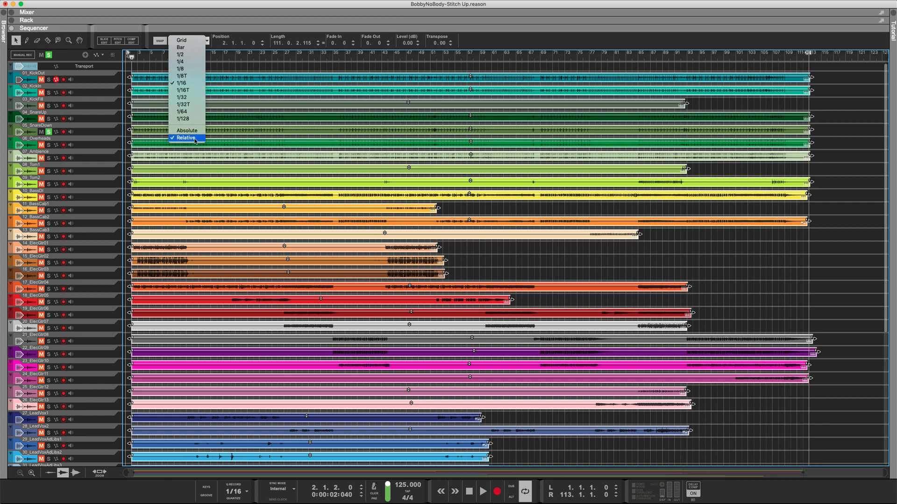
left_click(296, 157)
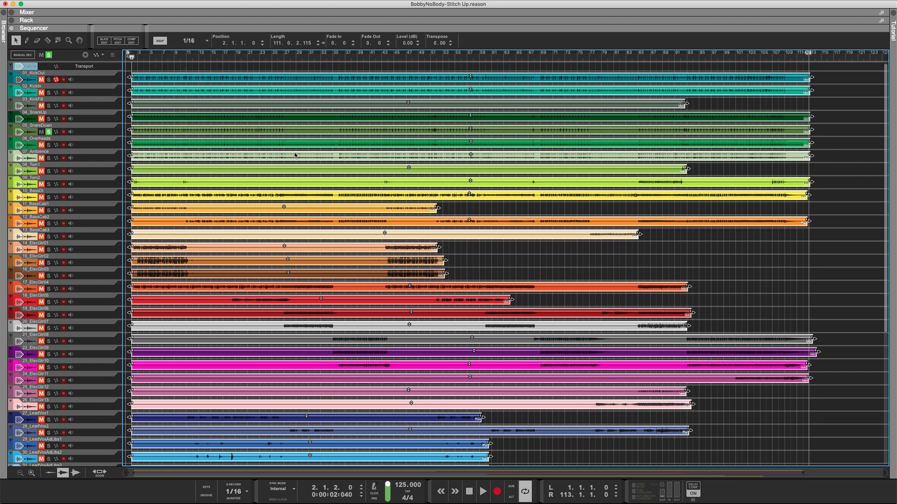
right_click(295, 155)
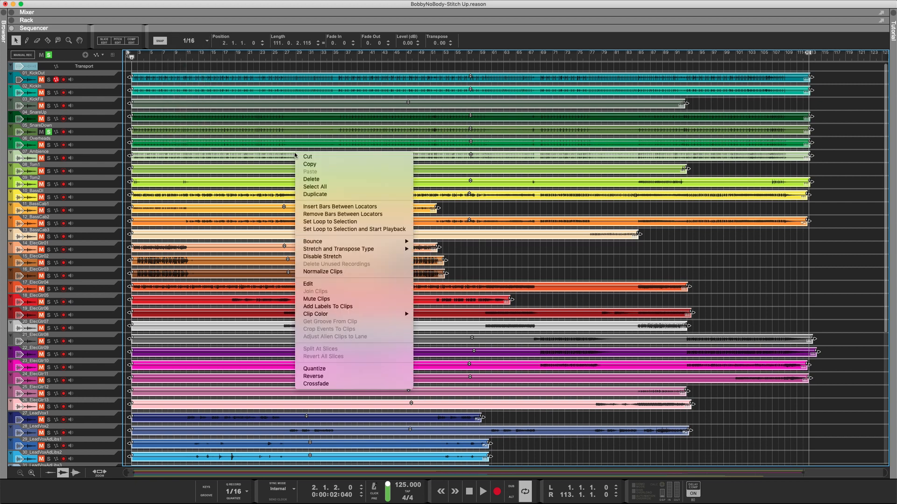
left_click(329, 368)
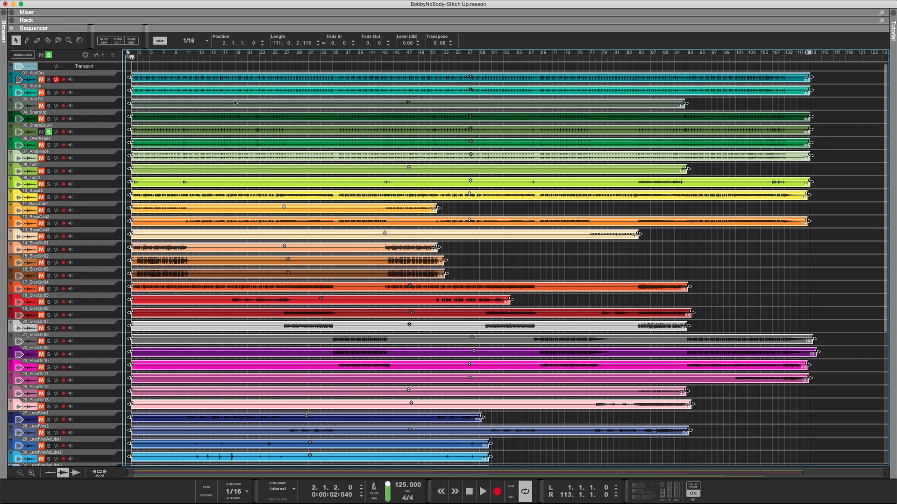
- Turn off all track solos and increase the height of the tracks
left_click(48, 55)
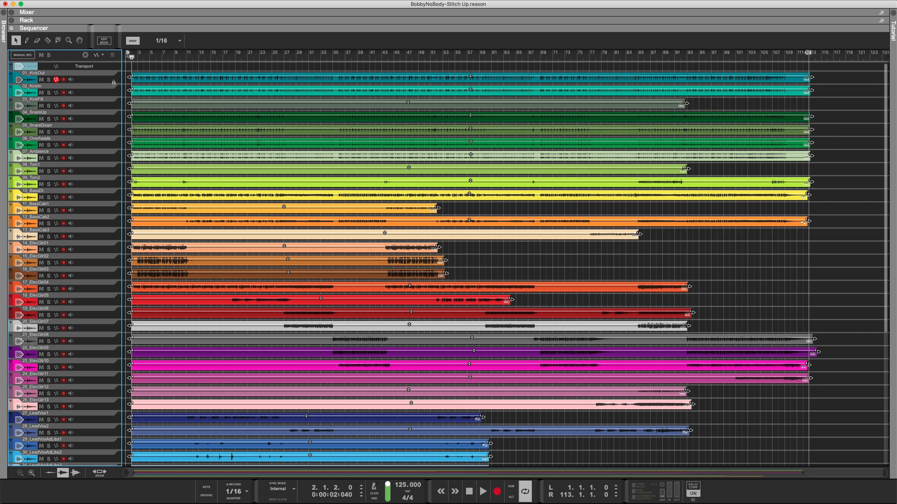
left_click_drag(114, 83, 112, 215)
- Open the 01_KickOut clip and examine how its slices line up with the grid at the start of the song
scroll(340, 315, "up", 5)
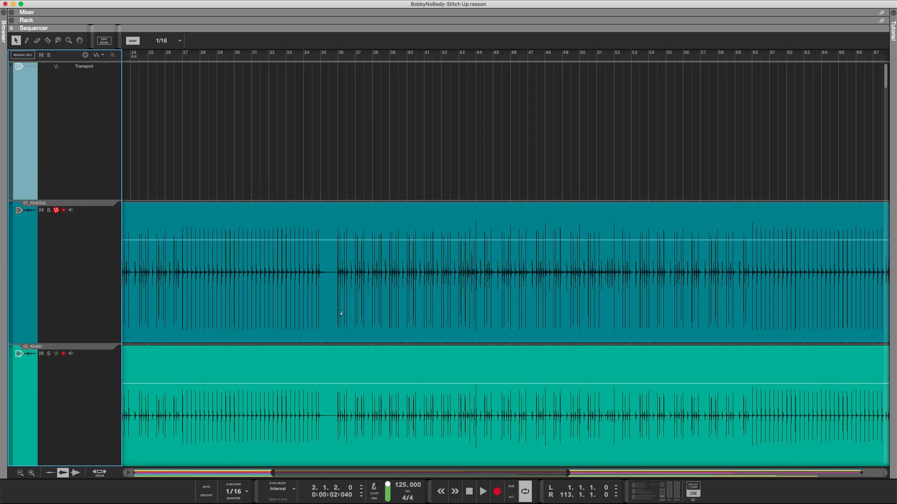
scroll(341, 314, "up", 3)
scroll(106, 286, "down", 1)
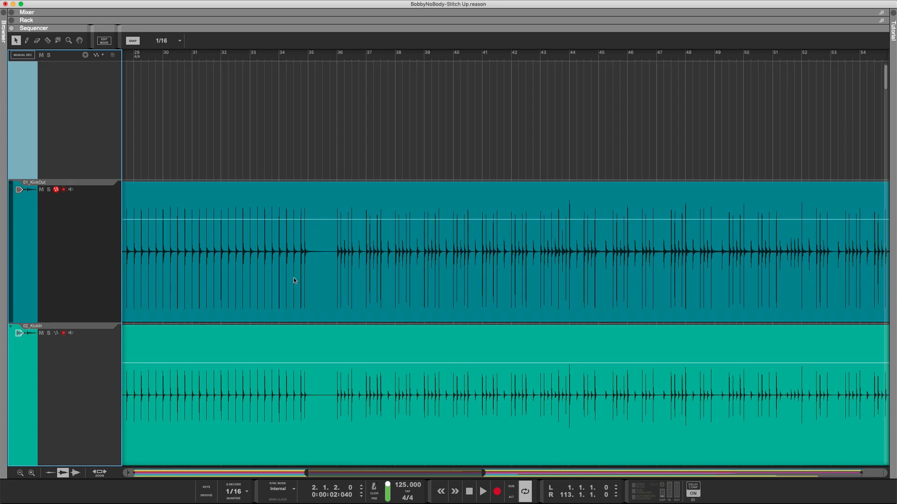
scroll(293, 278, "up", 8)
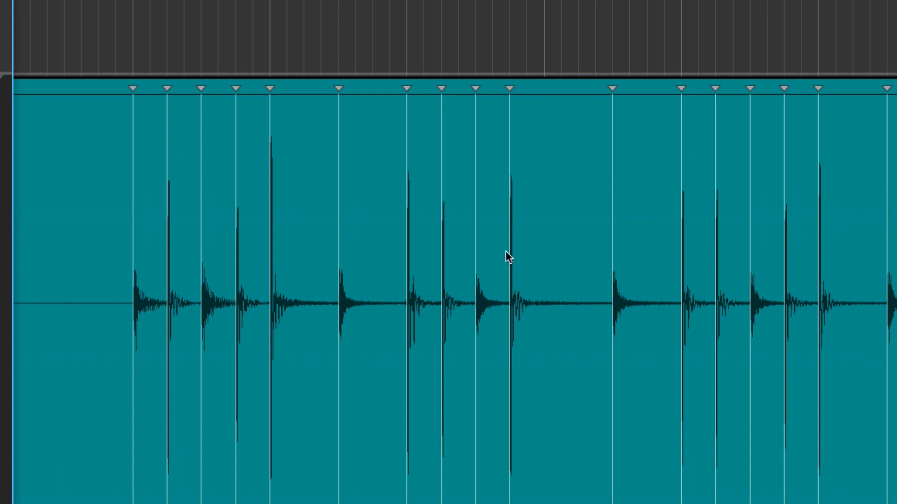
scroll(526, 291, "left", 6)
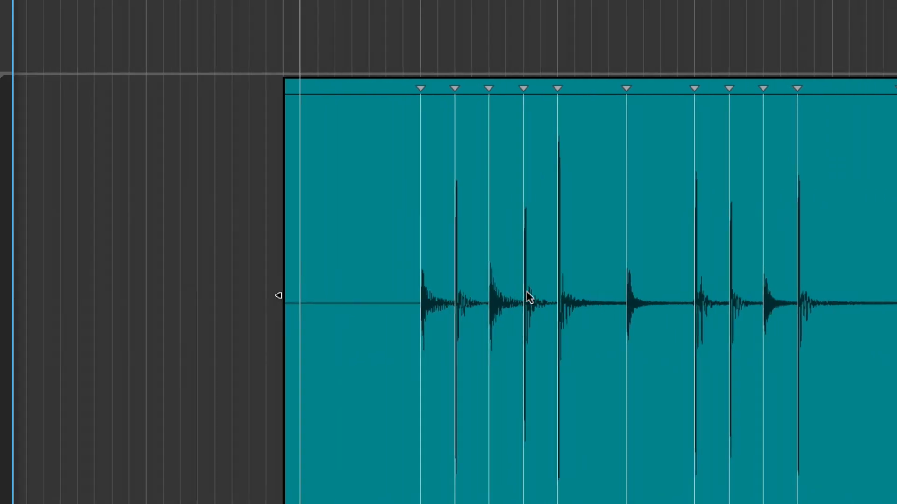
scroll(526, 291, "right", 1)
scroll(526, 291, "right", 2)
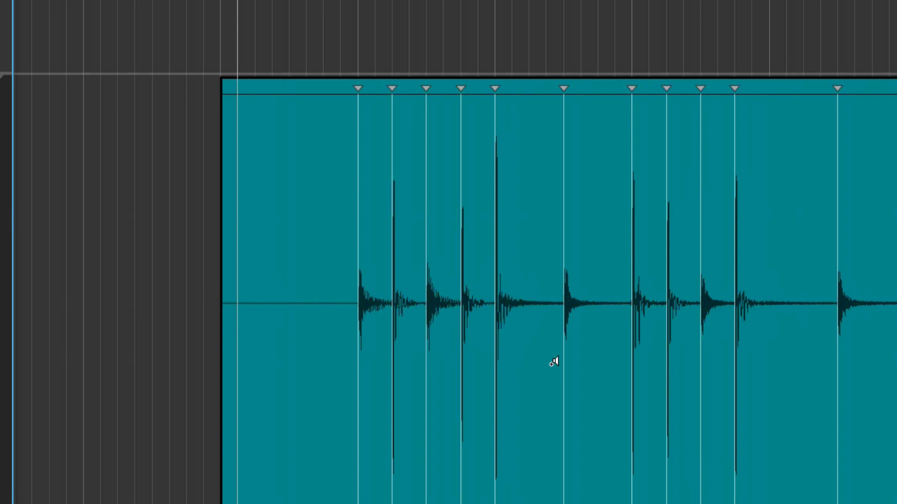
- Split the 01_KickOut clip at all of its slice markers
key("ctrl+a")
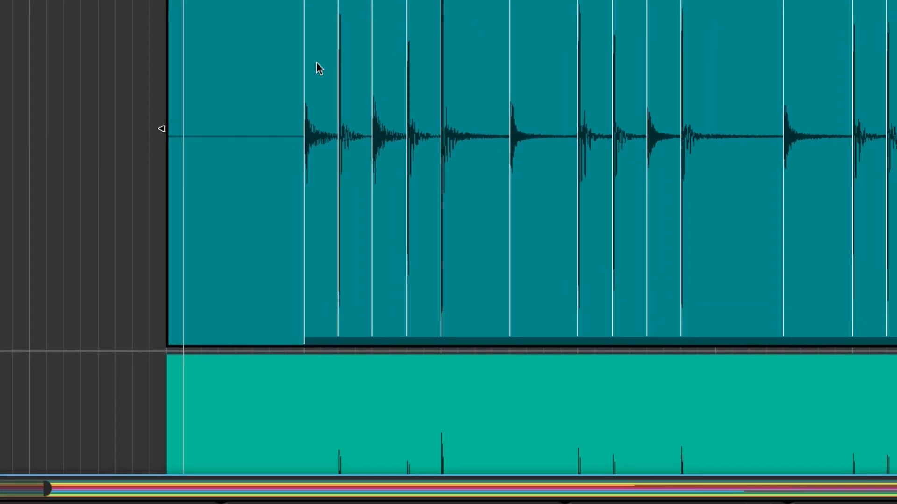
right_click(371, 228)
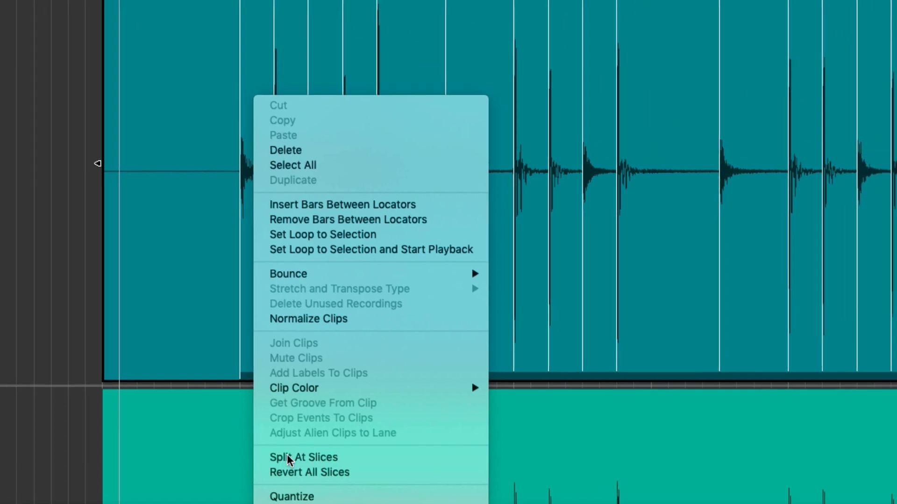
left_click(344, 397)
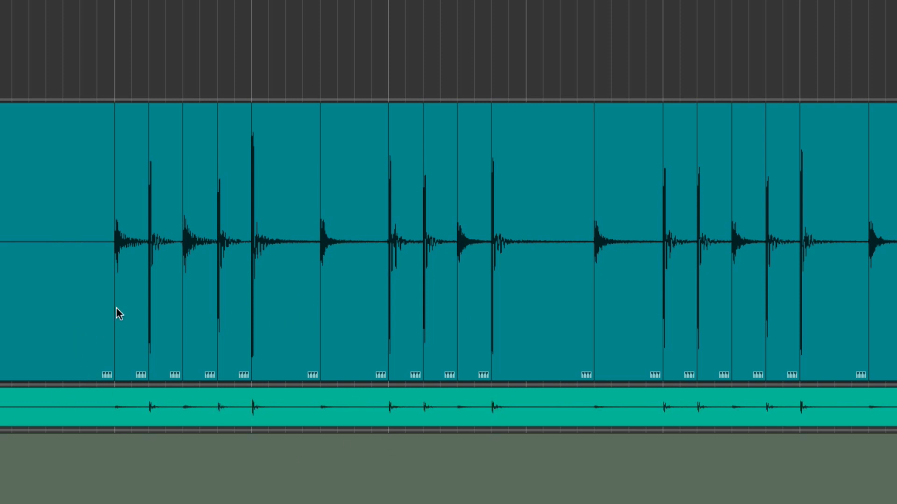
- Delete the quiet snare-bleed clips at 2.3, 2.4, 3.2, 3.4 and 4.2 from the 01_KickOut track
left_click(135, 308)
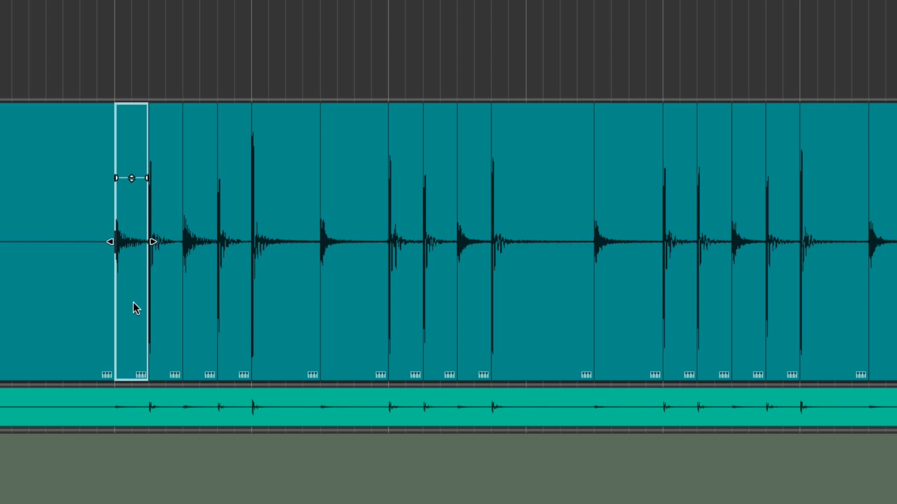
key("Delete")
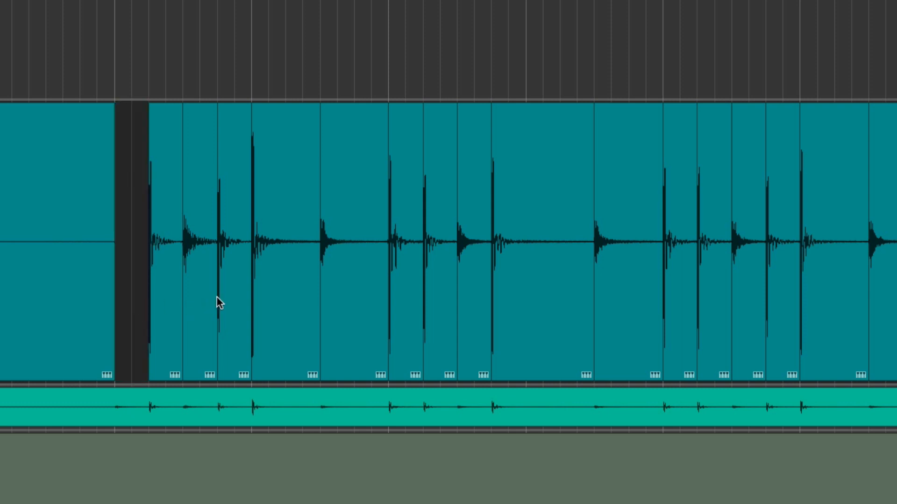
left_click(199, 329)
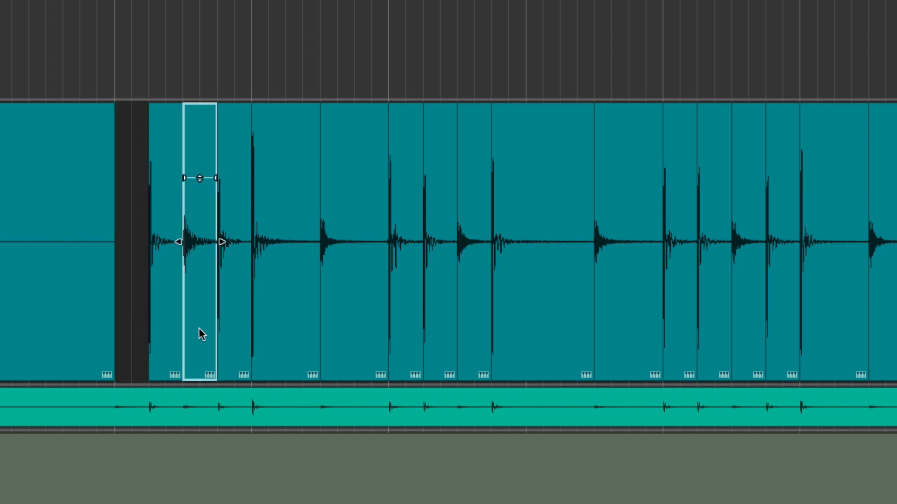
key("Delete")
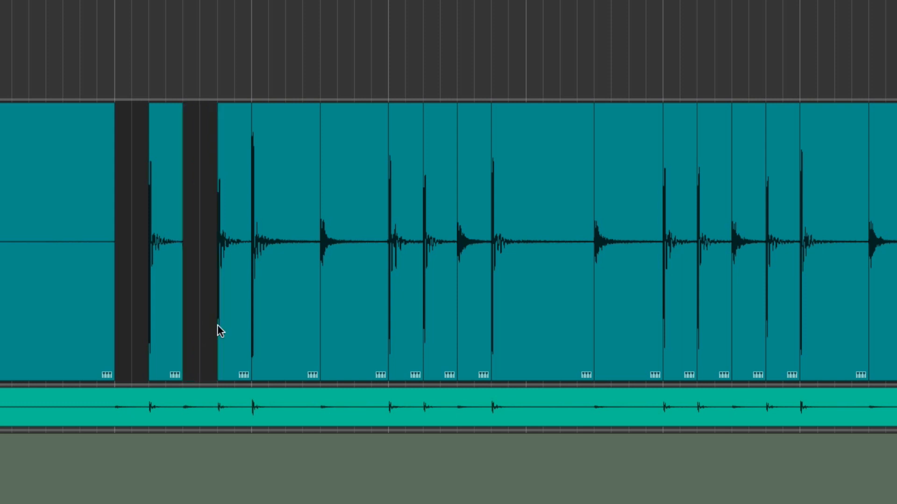
left_click(358, 323)
key("Delete")
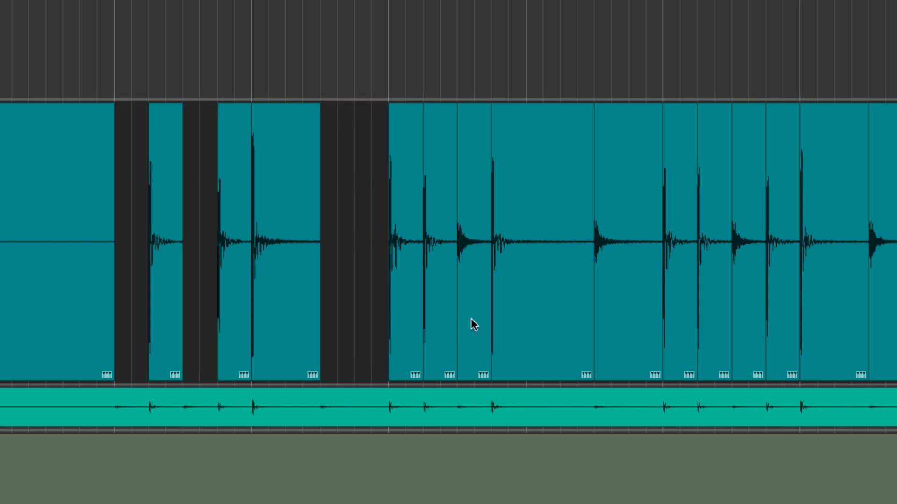
left_click(473, 324)
key("Delete")
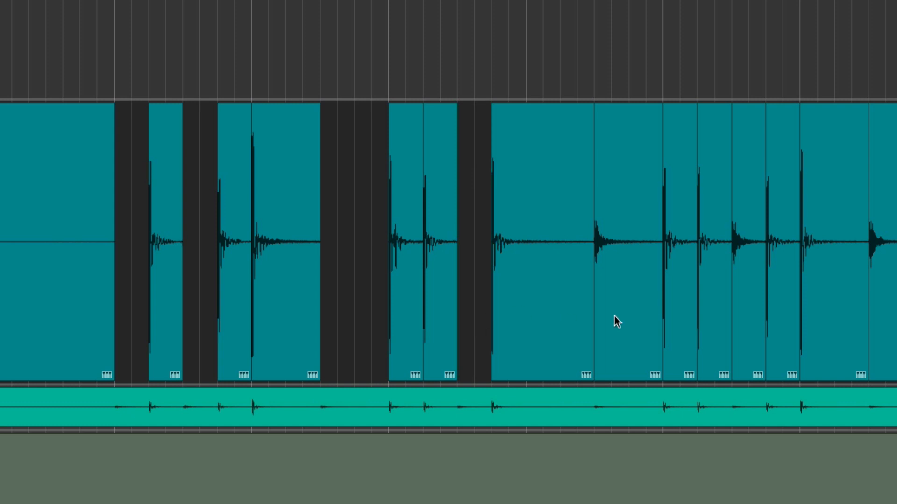
left_click(635, 316)
key("Delete")
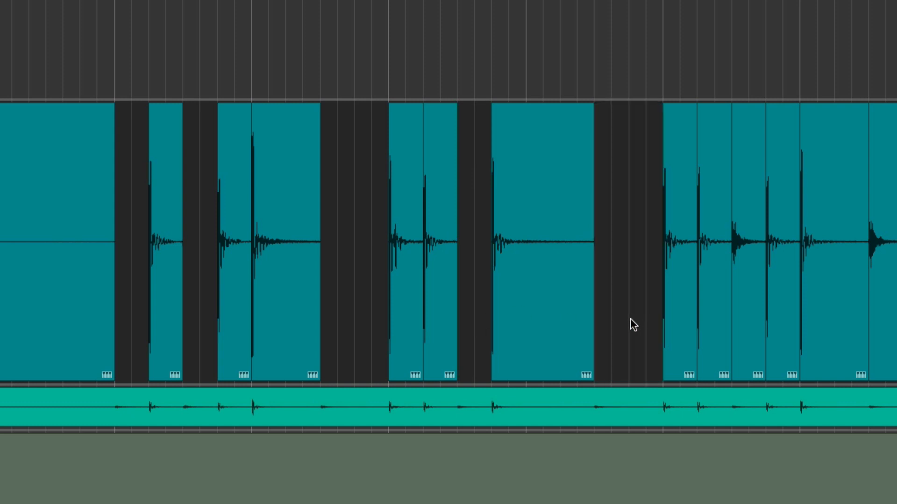
- Delete the silent clip ahead of the first kick on 01_KickOut and play back the remaining hits
left_click(44, 290)
key("Delete")
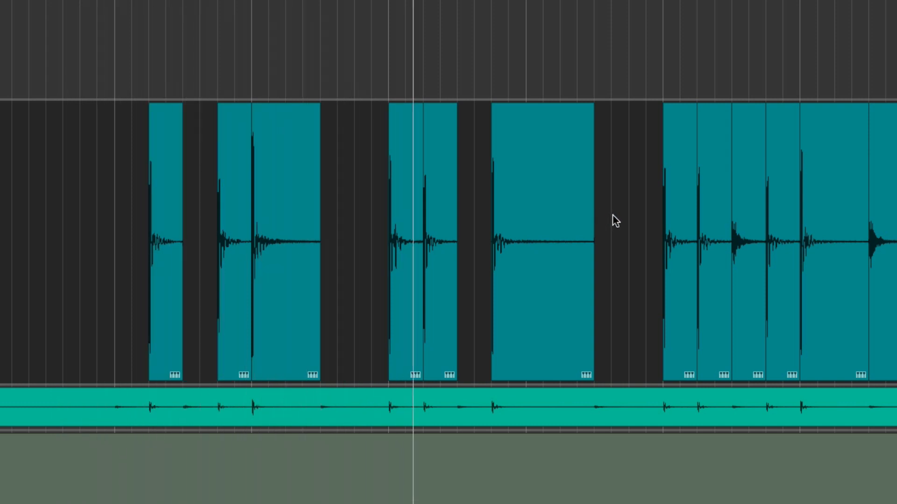
key("space")
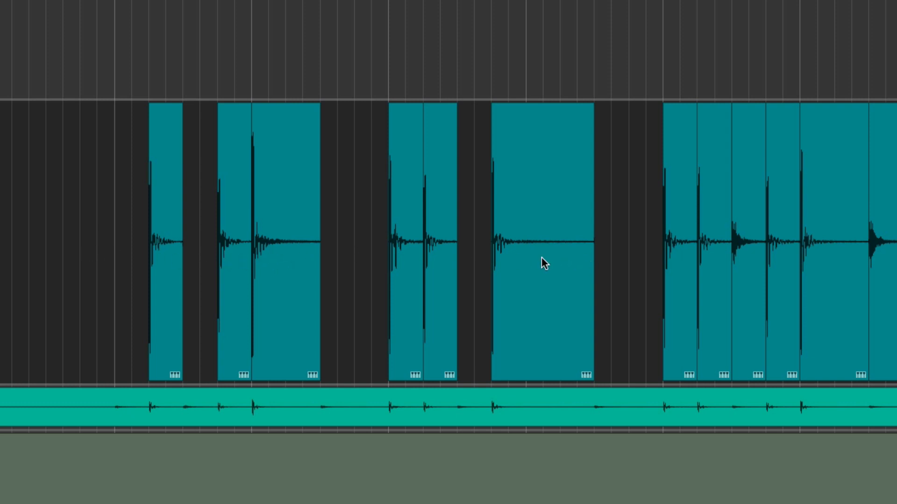
- Delete the kick clip at 3.1 from the 01_KickOut track
left_click(298, 262)
key("Delete")
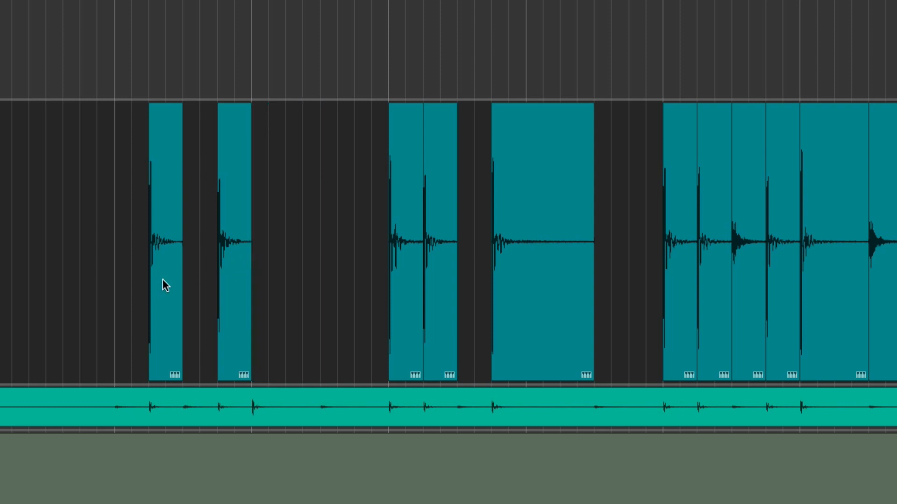
- Copy the 2.3.3 kick clip to 3.1 on 01_KickOut, and replace the clip at 3.3 with a copy of the 2.4.3 kick
left_click_drag(168, 290, 269, 293)
left_click(264, 293)
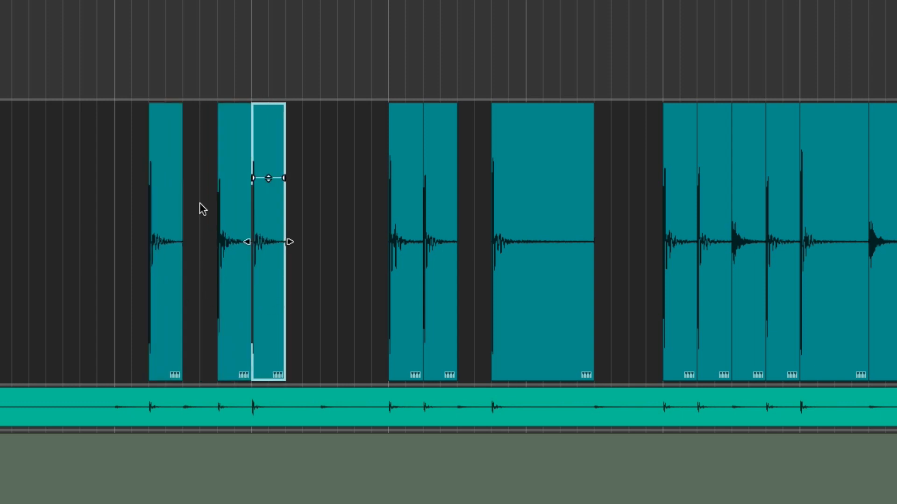
left_click(228, 276)
left_click(414, 284)
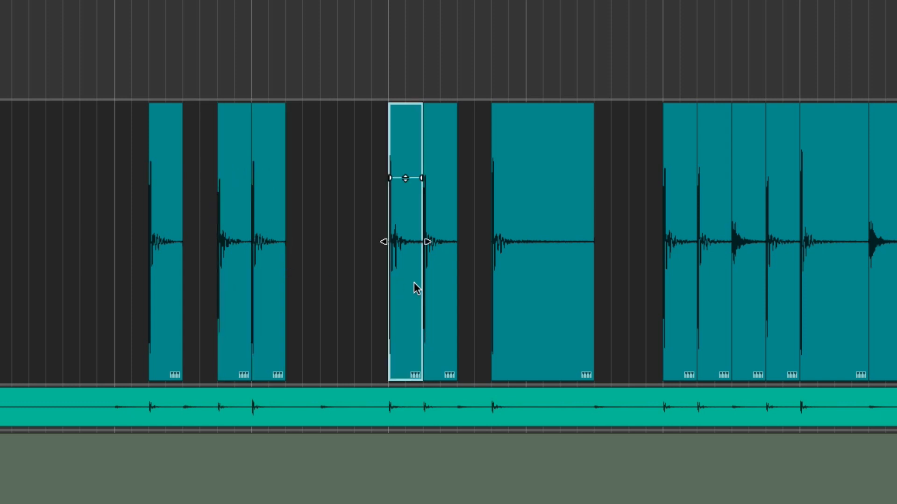
key("Delete")
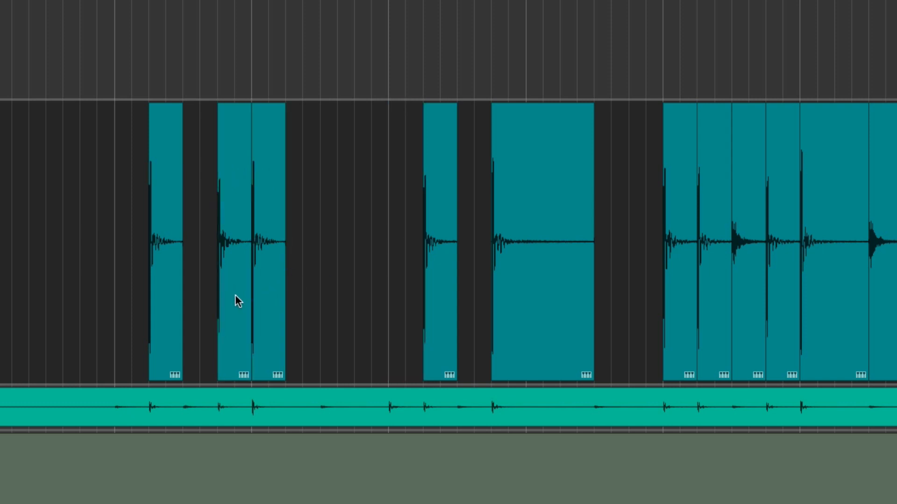
left_click_drag(235, 295, 407, 312)
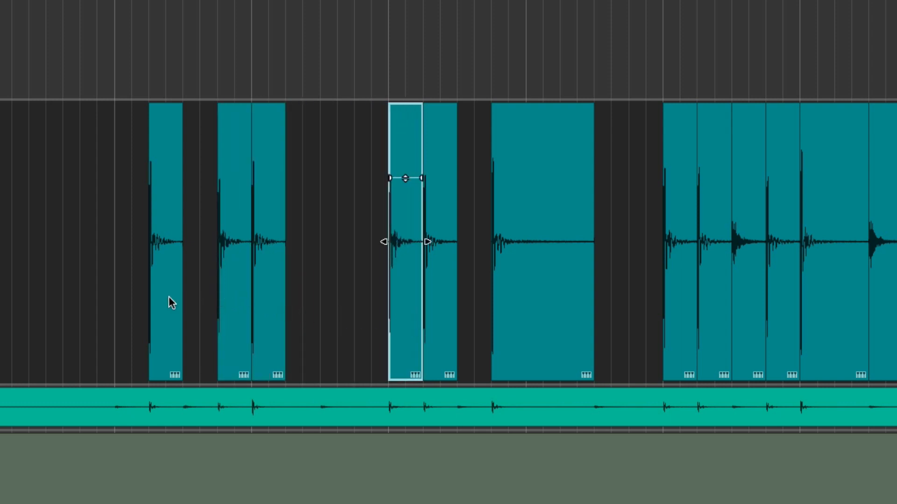
- Replace the kick clip at 3.3.3 with a copy of the first kick clip at 2.3.3
left_click(444, 304)
key("Delete")
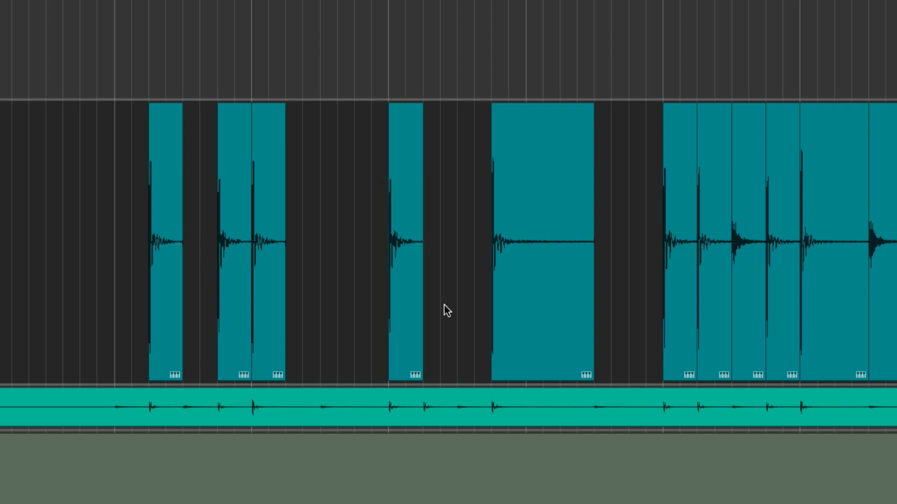
left_click(168, 311)
left_click_drag(166, 310, 433, 337)
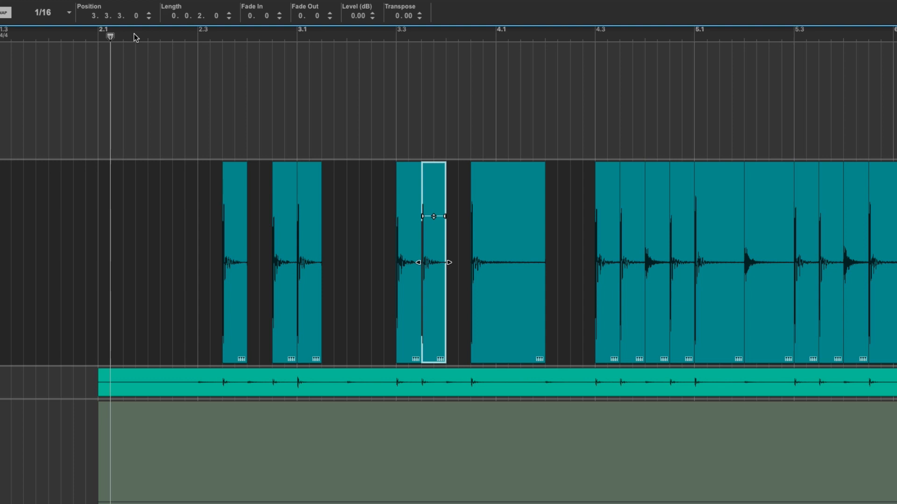
- Replace the long clip at 3.4.3 with a copy of the 3.3 kick clip, marking the spot with the playhead first
left_click_drag(135, 38, 472, 35)
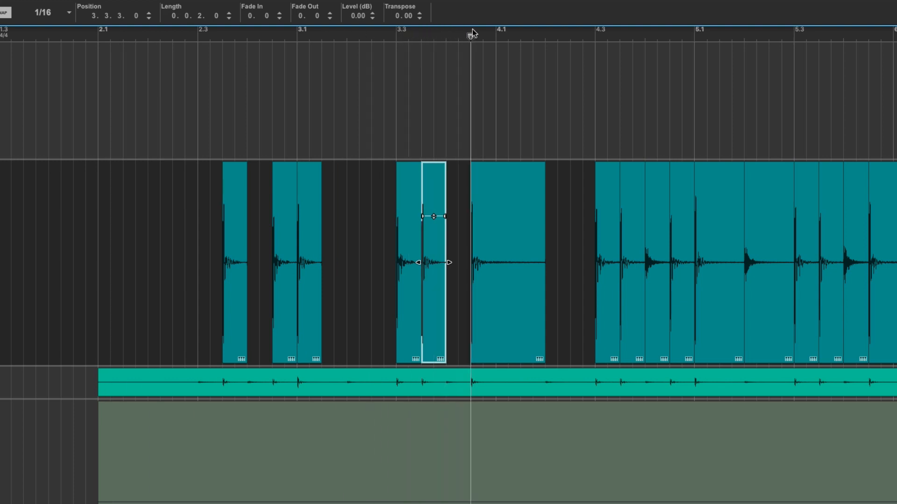
left_click(511, 231)
key("Delete")
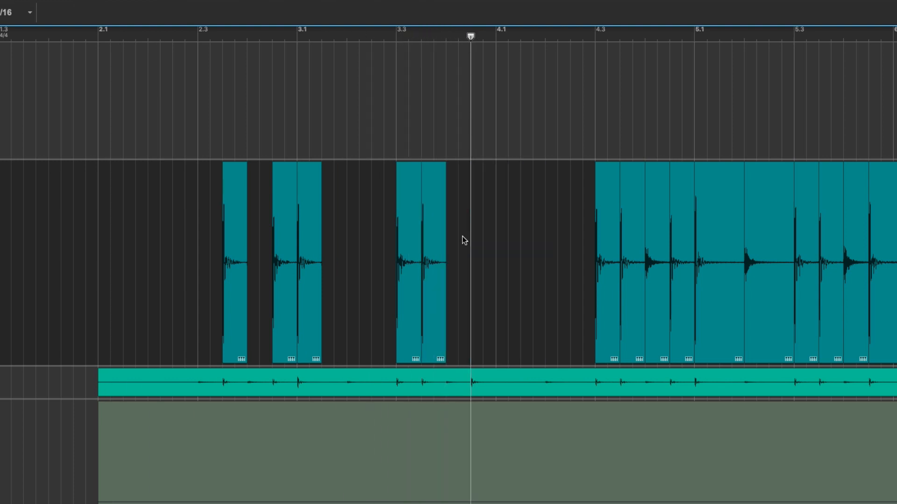
left_click(405, 273)
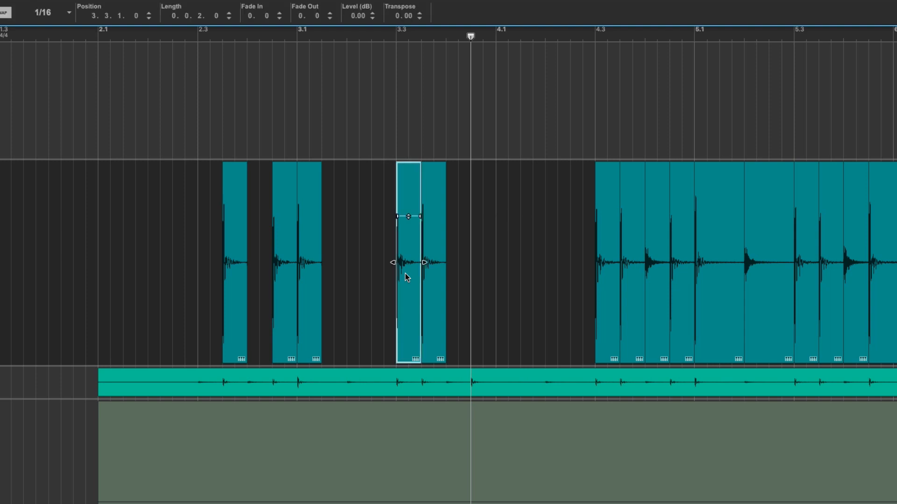
left_click_drag(405, 273, 479, 285)
- Return the playhead to just after 2.1 and play back the rebuilt kick pattern
mouse_move(471, 35)
left_mouse_down()
mouse_move(427, 44)
mouse_move(112, 30)
left_mouse_up()
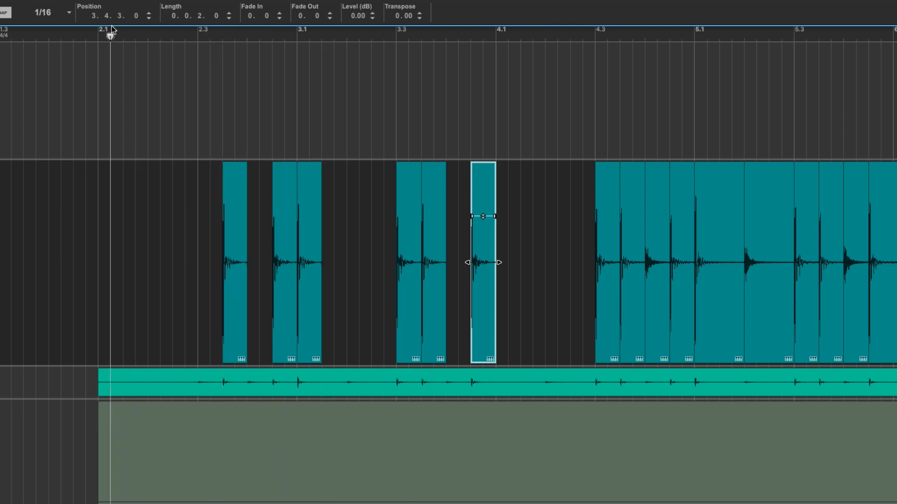
key("space")
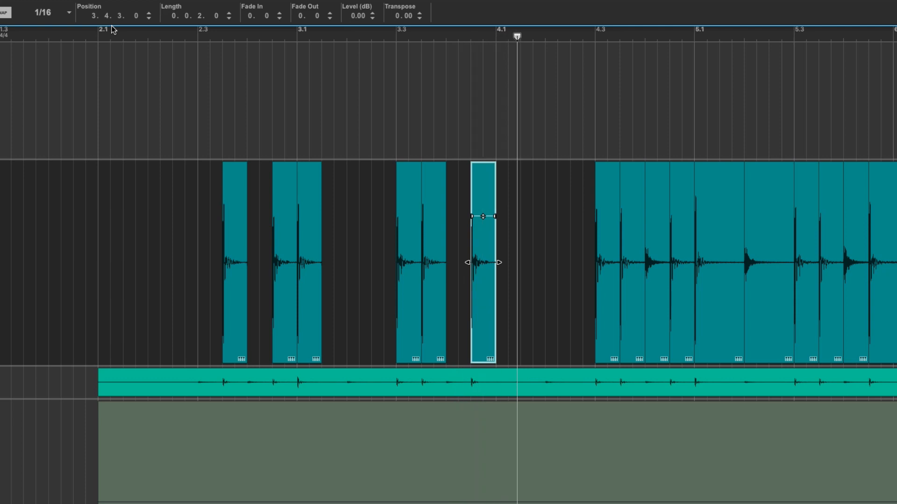
key("space")
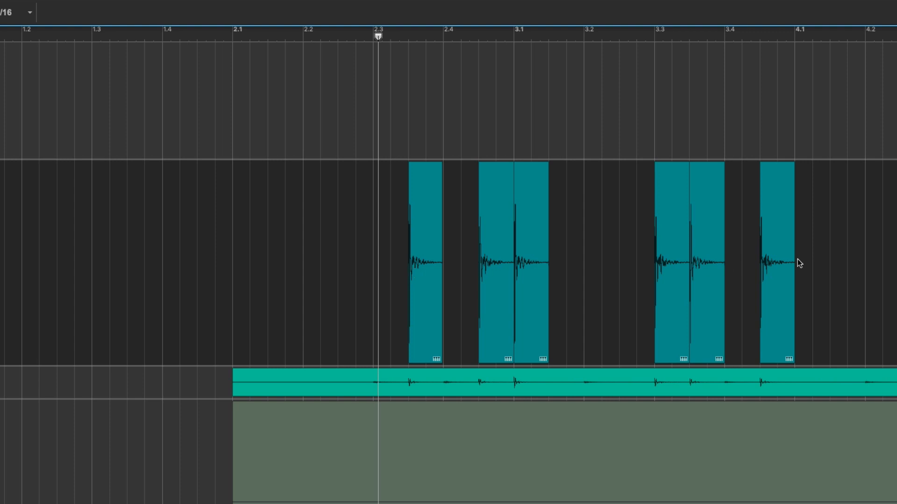
- Select the six kick clips between 2.3 and 4.1, set their fade-in to 3 and open their fade-out value for editing
left_click_drag(814, 266, 391, 243)
left_click_drag(360, 247, 357, 246)
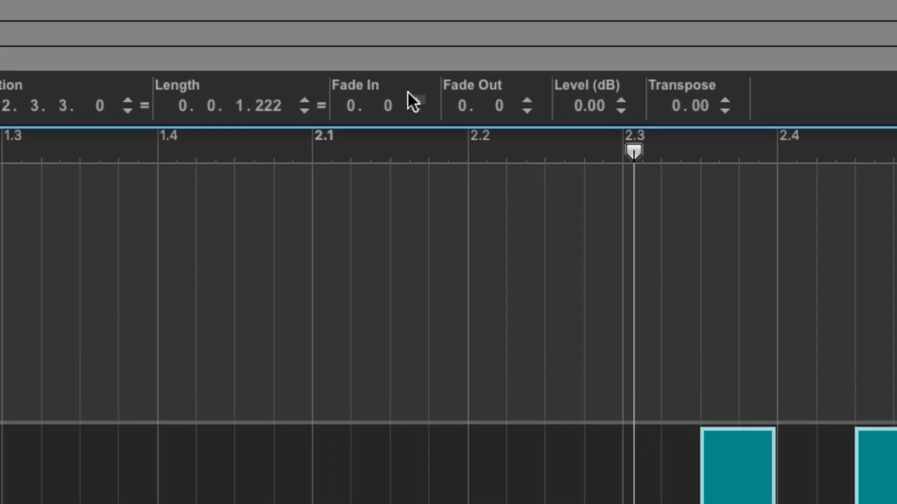
left_click(268, 15)
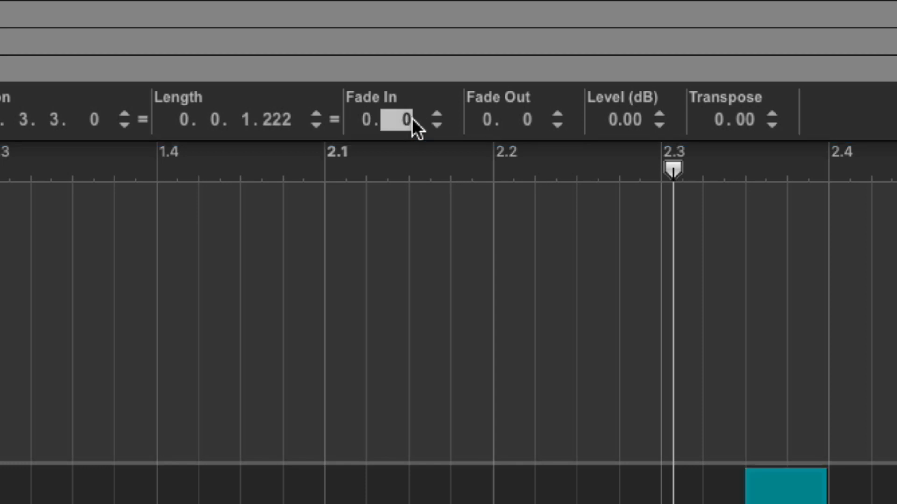
type("3")
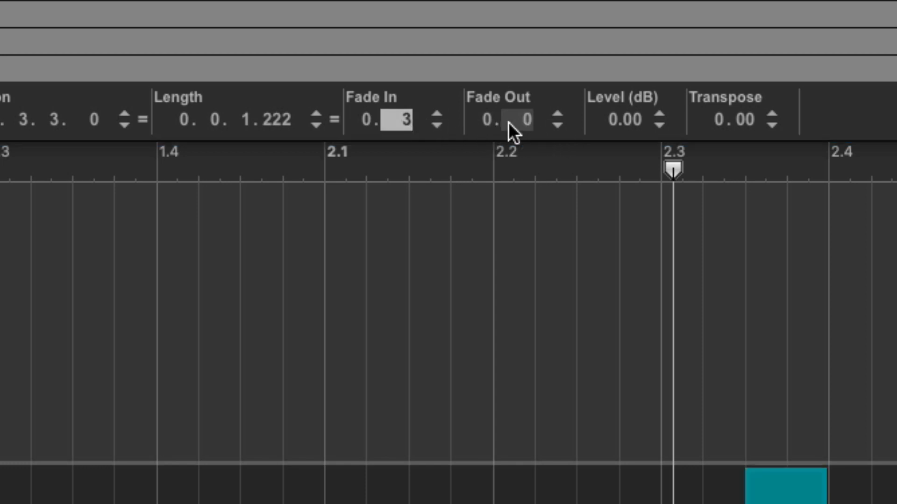
left_click(525, 119)
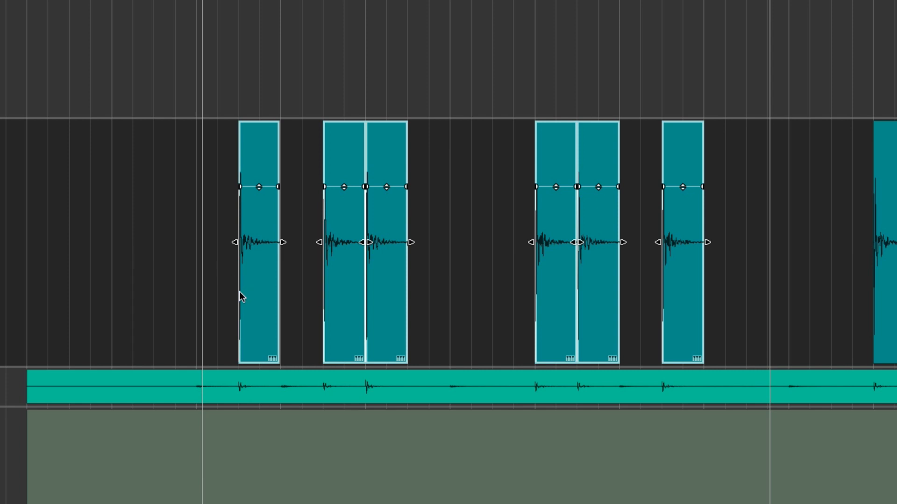
- Play back the six faded kick clips
key("space")
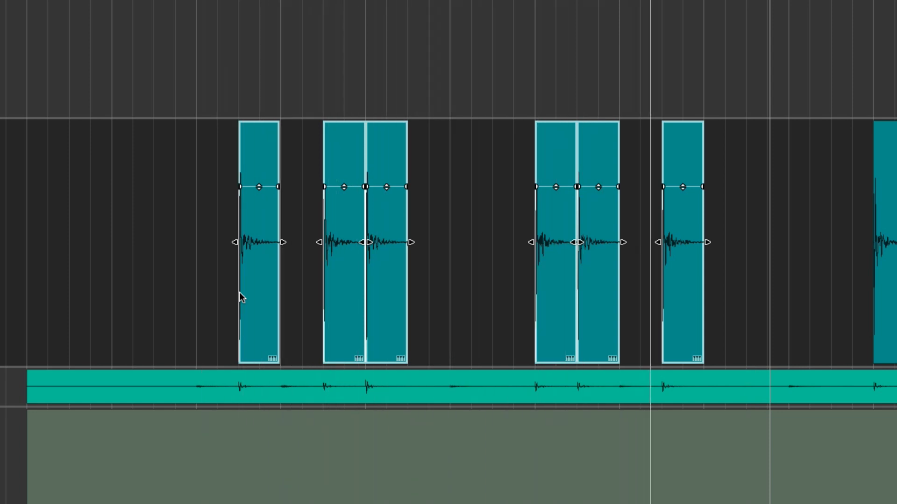
key("space")
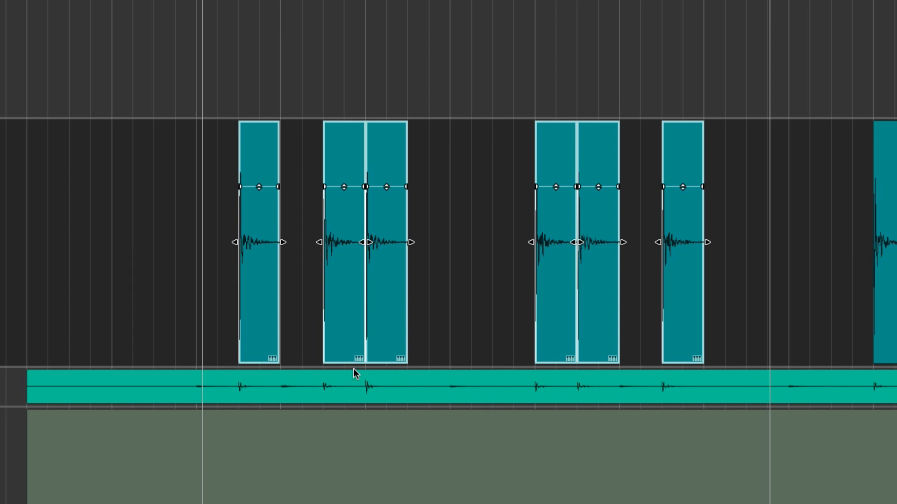